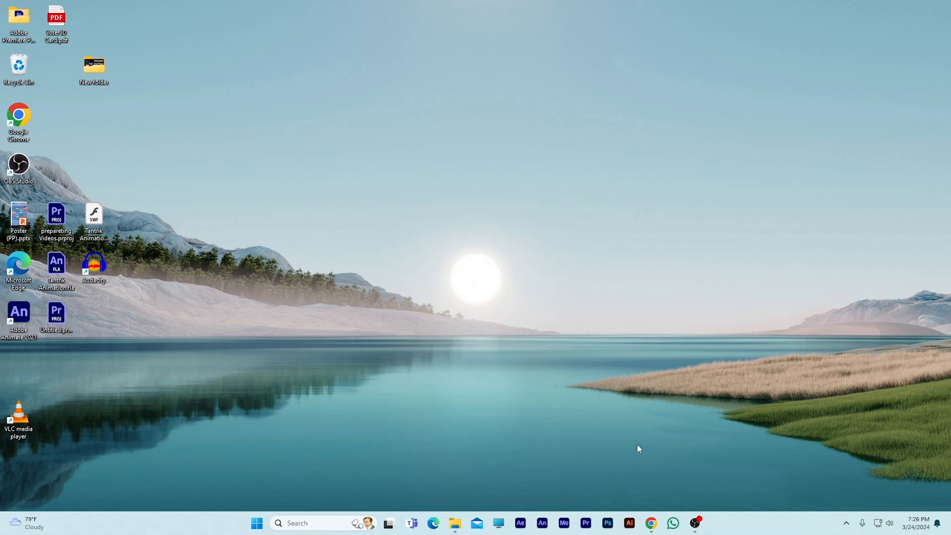
- Search for Microsoft Word 2010, open it with a blank document and enlarge the page view
left_click(322, 522)
type("m")
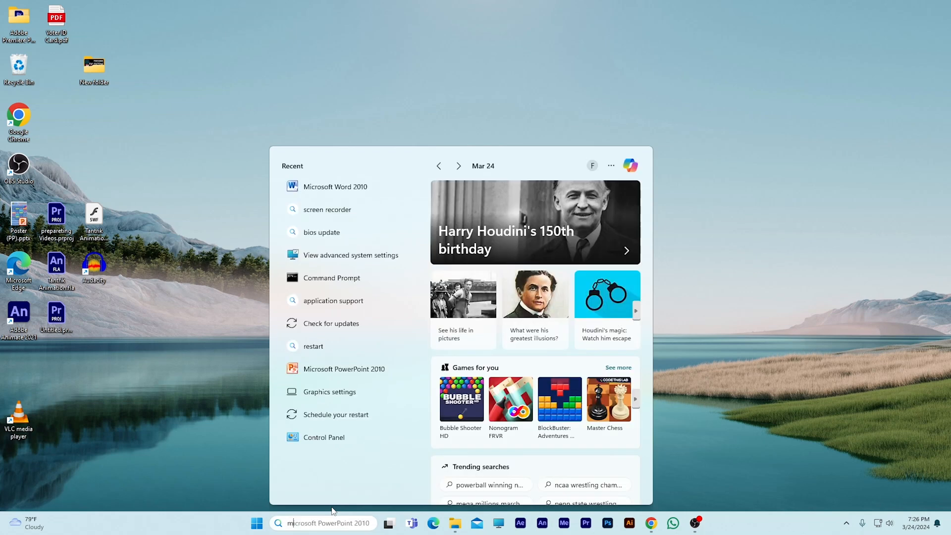
type("icro")
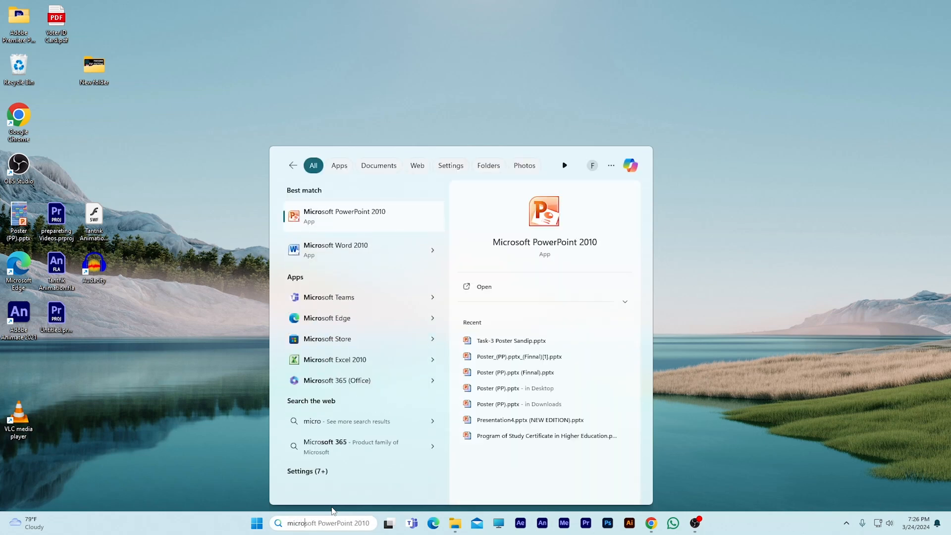
left_click(415, 250)
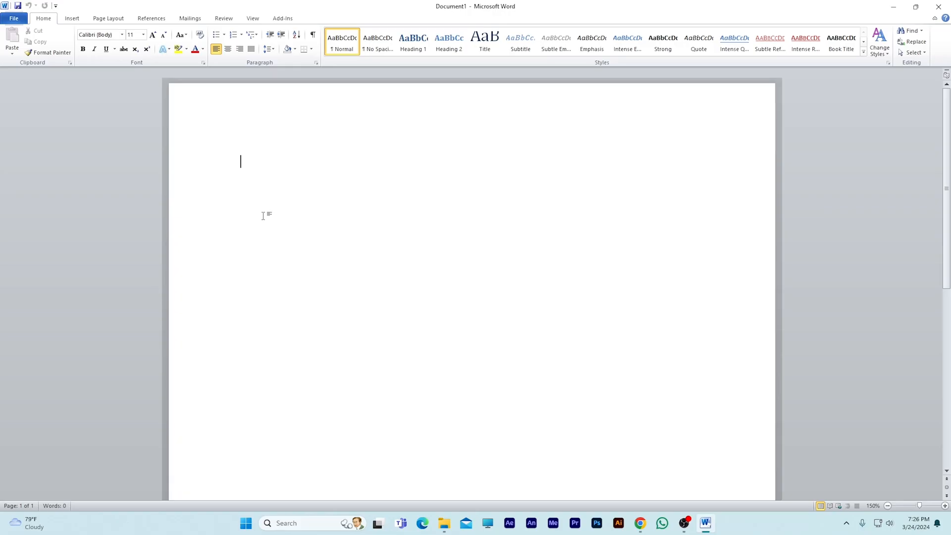
scroll(248, 214, "up", 4)
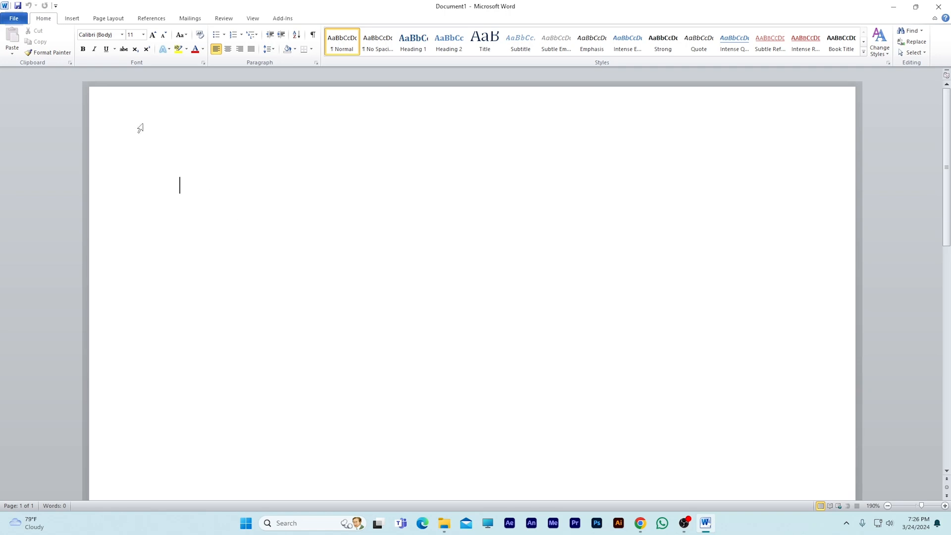
- Set the font of the blank document to the Bengali font RinkiyMJ
left_click(72, 18)
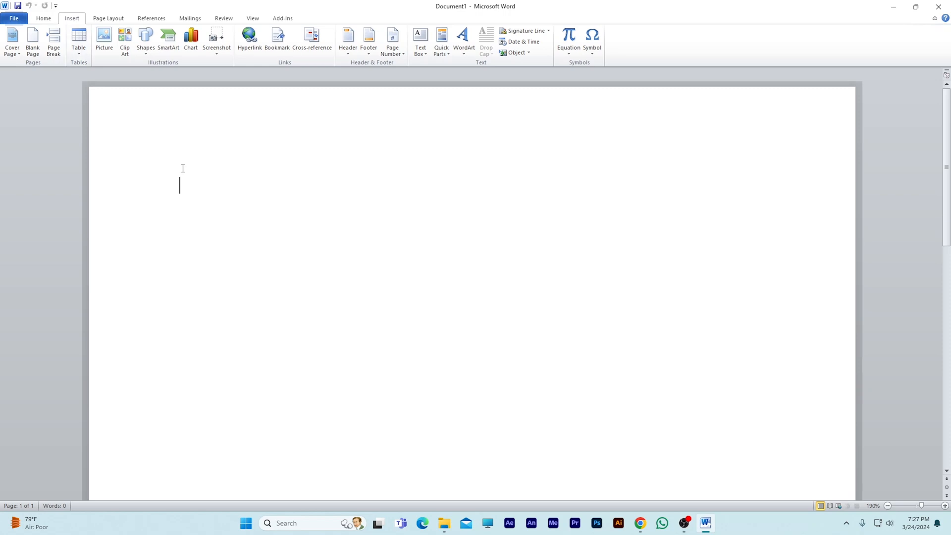
left_click(44, 18)
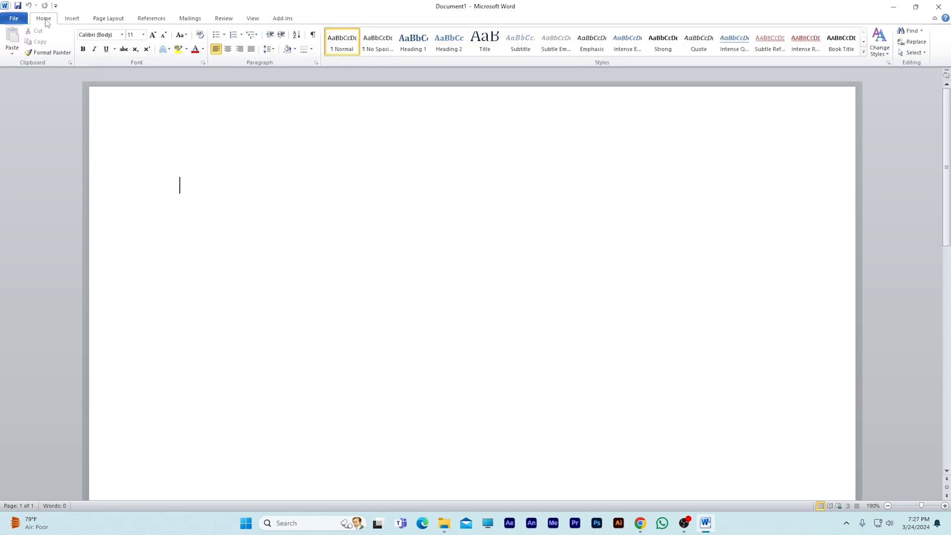
left_click(122, 35)
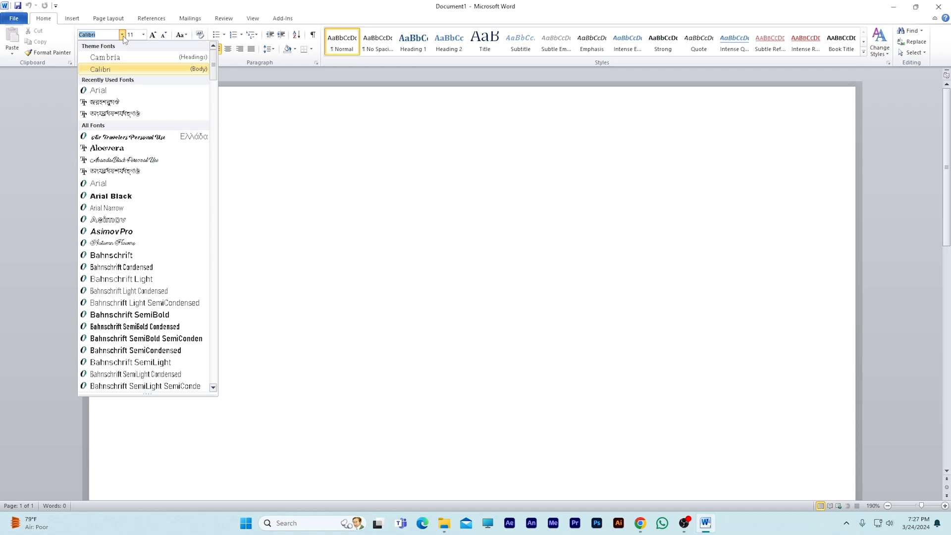
left_click(122, 103)
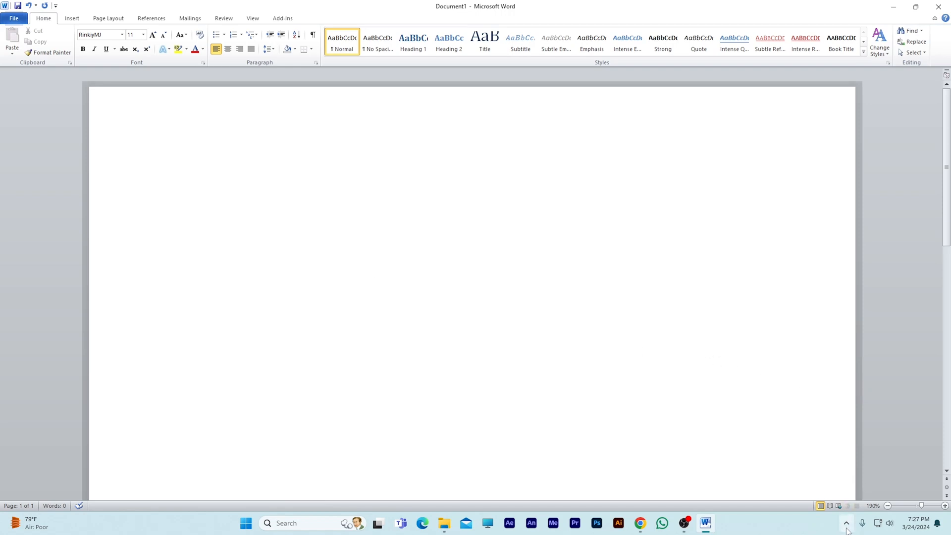
- Switch the Bijoy Bayanno keyboard from English to Bijoy Classic
left_click(847, 523)
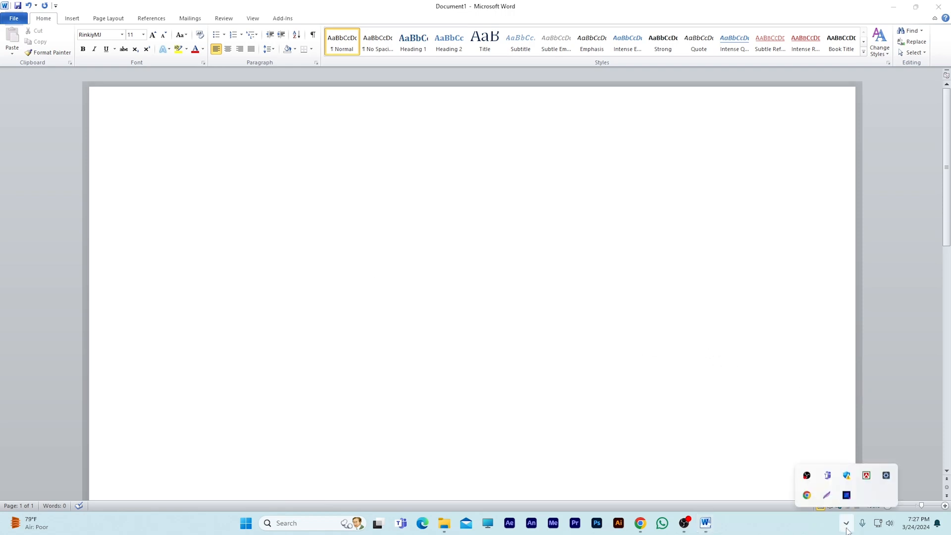
right_click(867, 474)
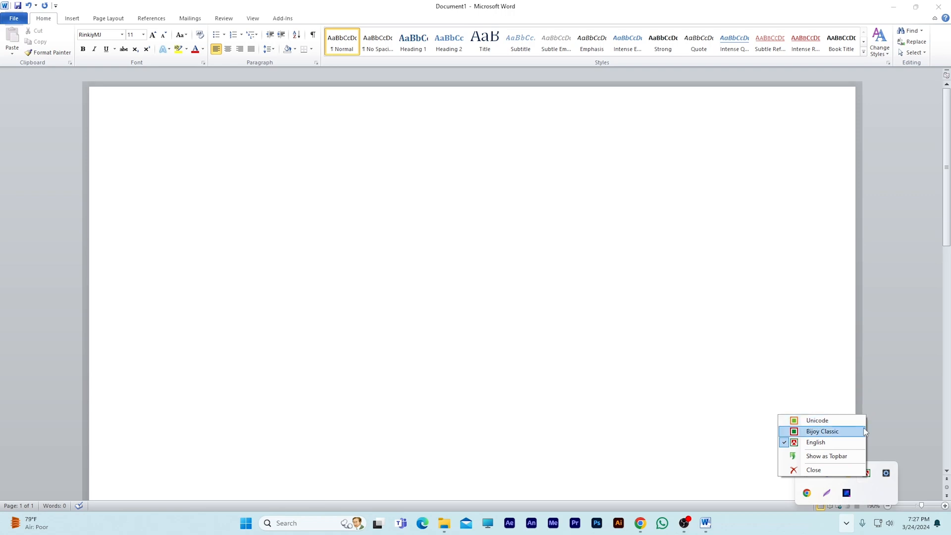
left_click(822, 432)
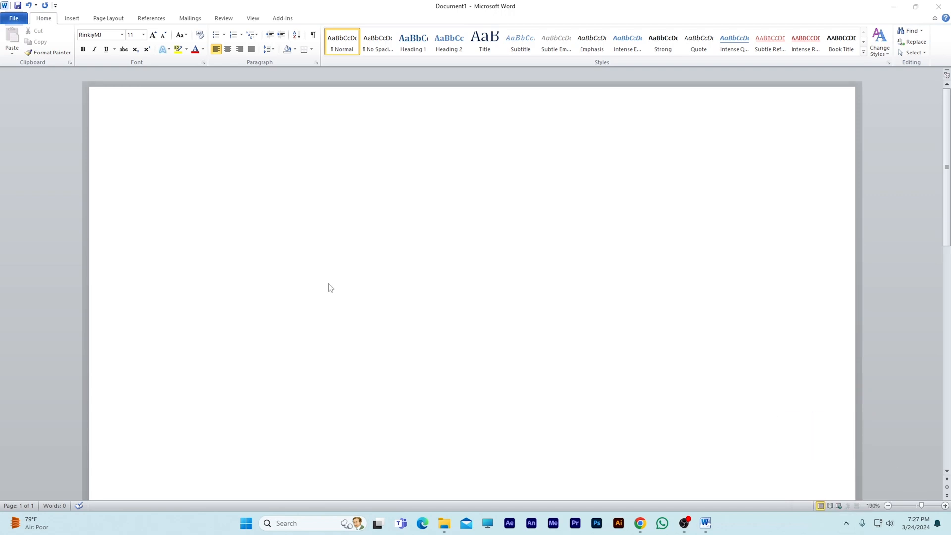
- Write the centred title "ঢাকা বাংলাদেশের রাজধানী" on the first line
left_click(260, 193)
key("ctrl+e")
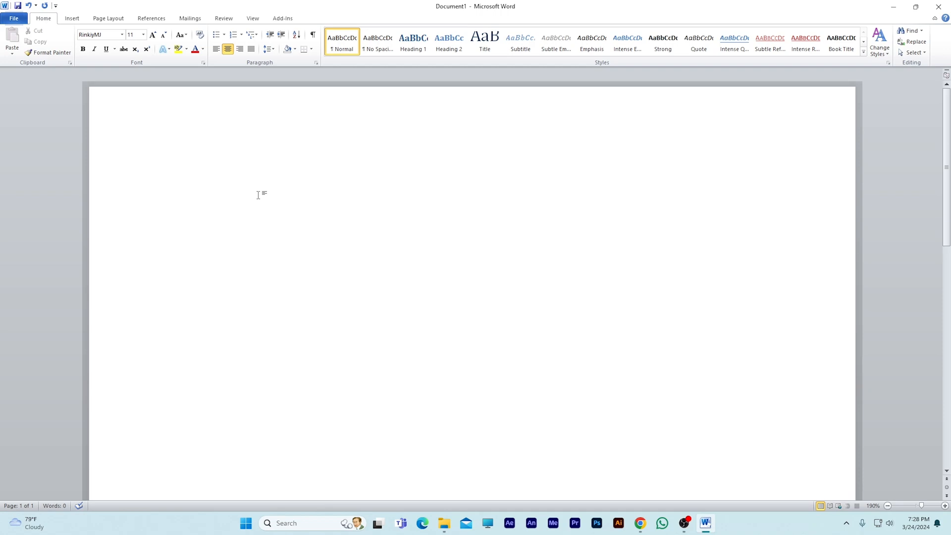
type("ঢাকা বাংলাদেশের রাজা")
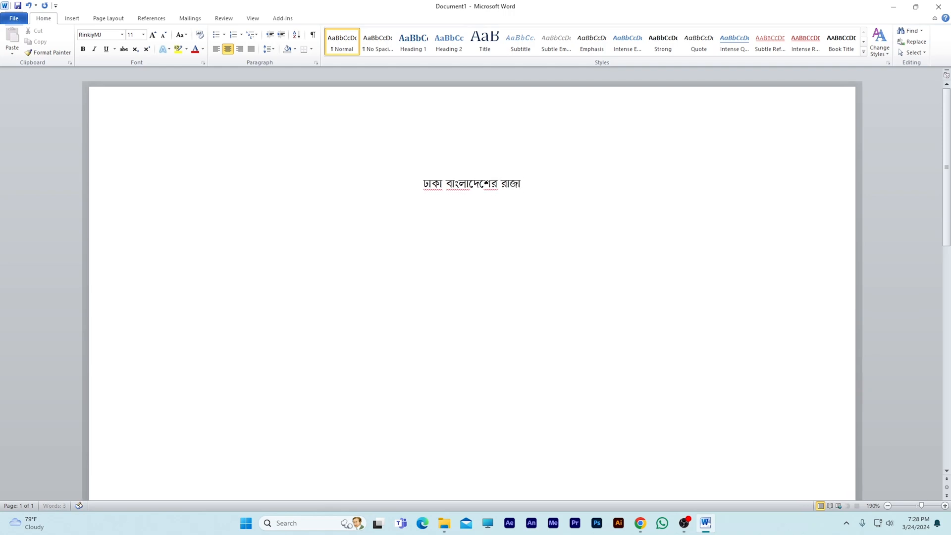
key("BackSpace")
type("ধানী")
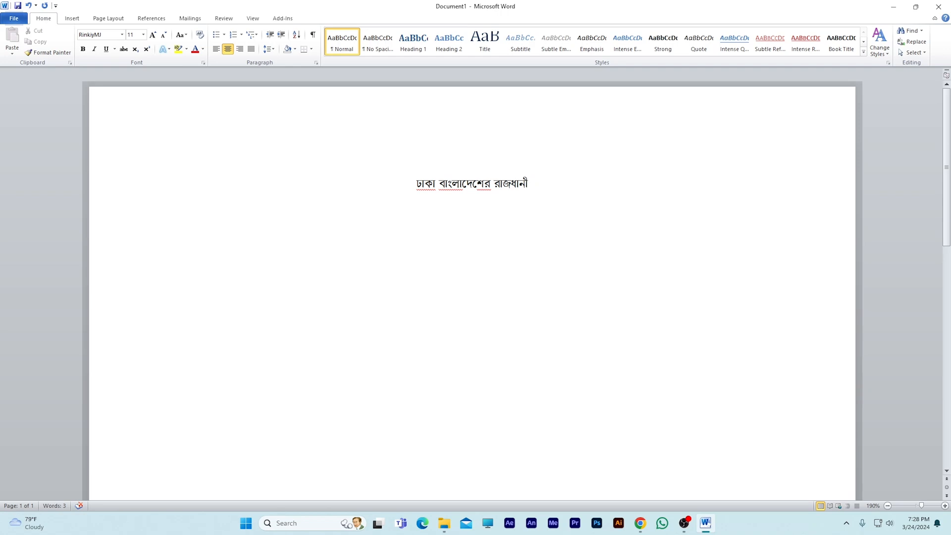
- Add the centred line "ঢাকা, মিরপুর।" below the title, then start a left-aligned line under it
key("Return")
type("ঢাকা, মিরপুর।")
key("ctrl+l")
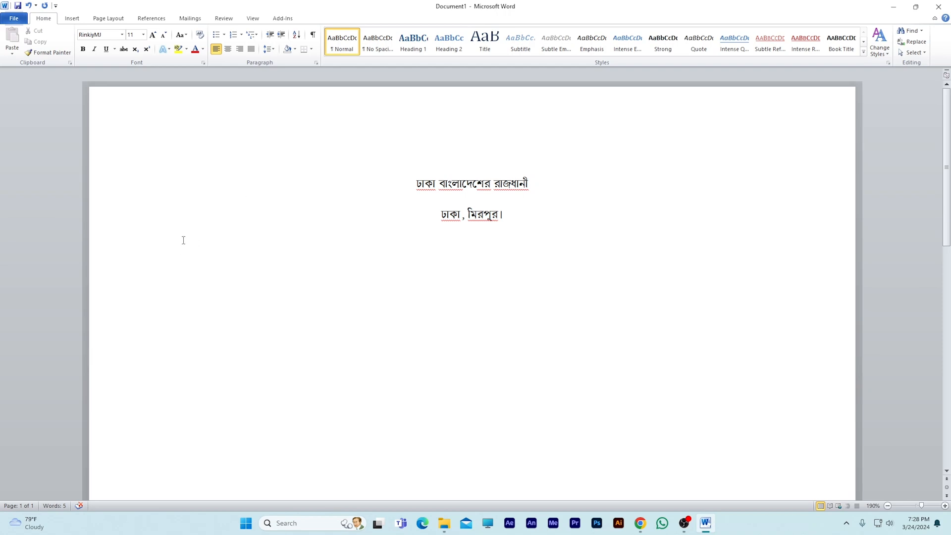
- Insert a table with 10 columns and 8 rows below the two title lines
left_click(72, 18)
left_click(79, 54)
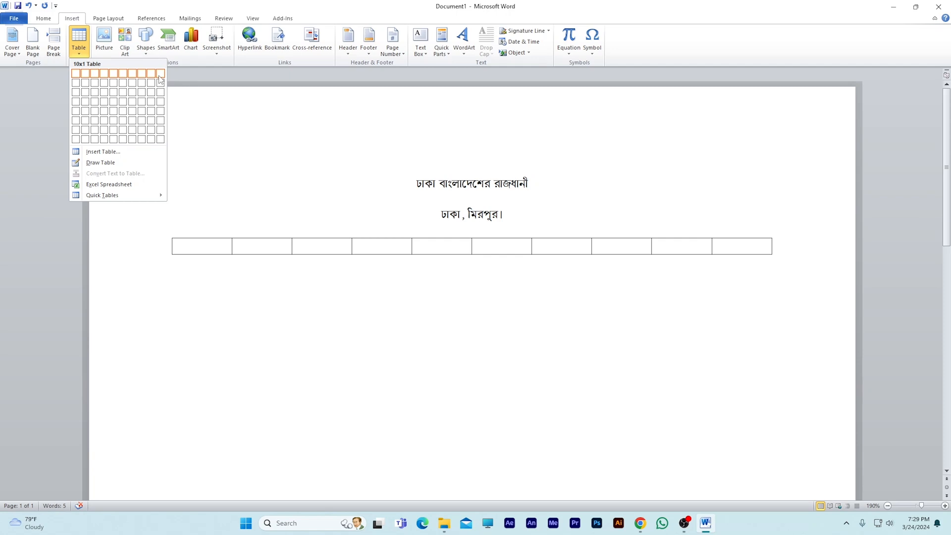
left_click(163, 143)
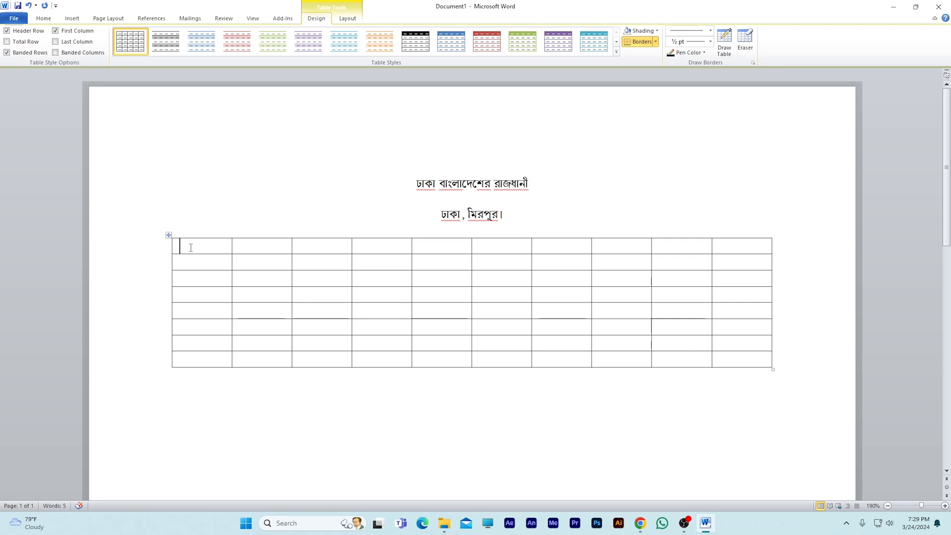
- Fill the first five header cells with ক্রমিক, নাম, বয়স, ঠিকানা and যোগদানের তাং
type("ক্রমিক")
key("Tab")
type("নাম")
key("Tab")
type("বয়স")
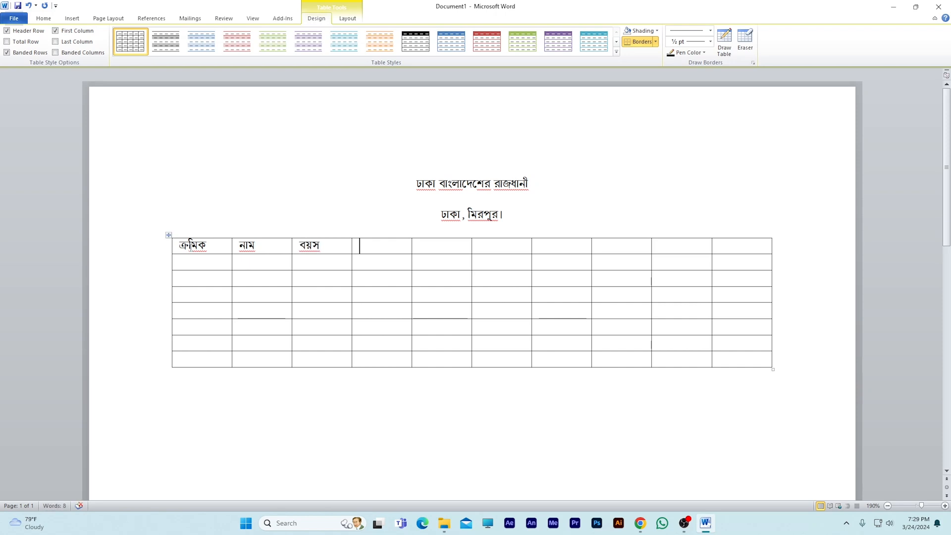
key("Tab")
type("ঠিকানা")
key("Tab")
type("যোগ")
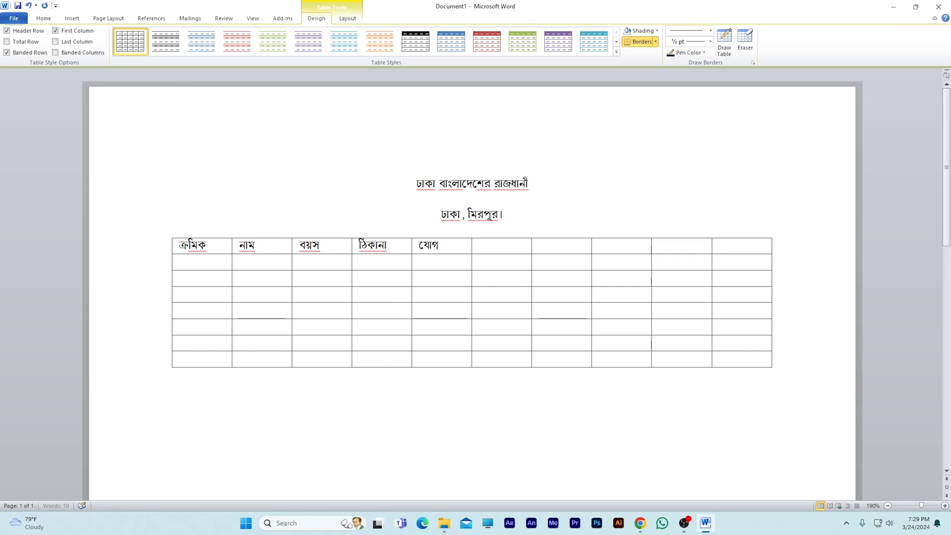
type("দানের তাং")
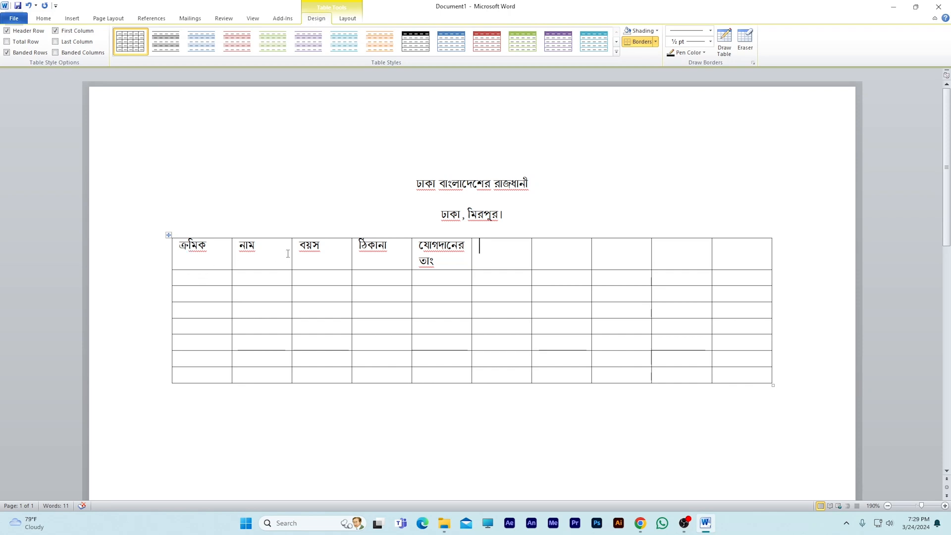
- Copy the five filled header cells into the remaining five cells of the header row
left_click_drag(446, 261, 203, 259)
key("ctrl+c")
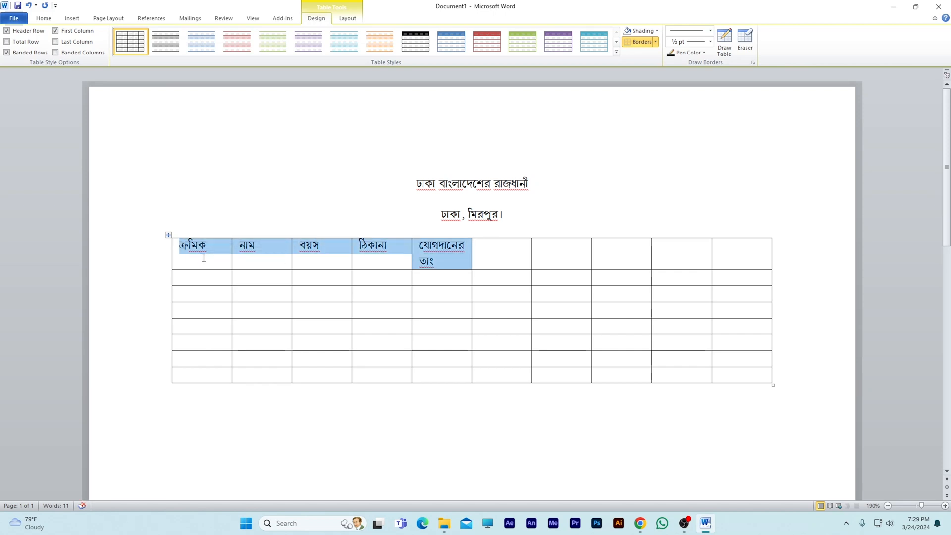
left_click(509, 251)
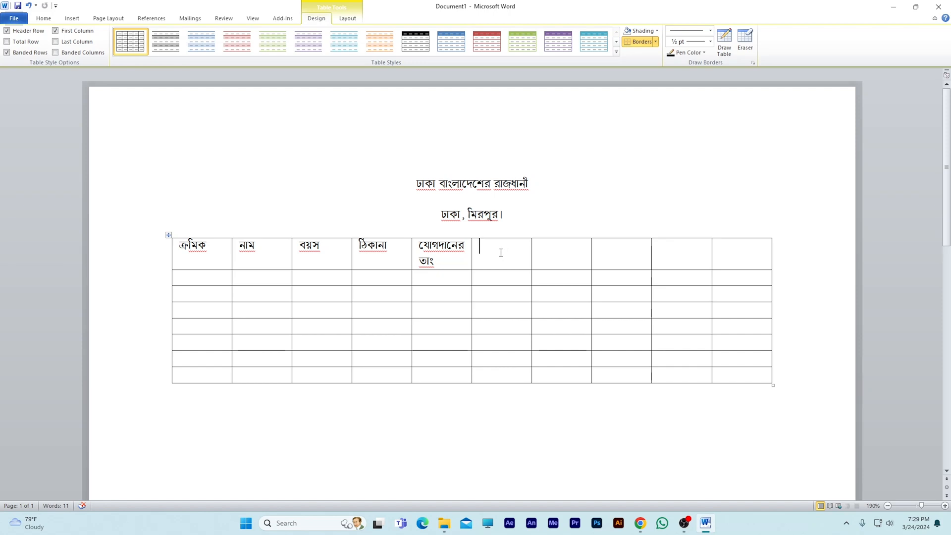
key("ctrl+v")
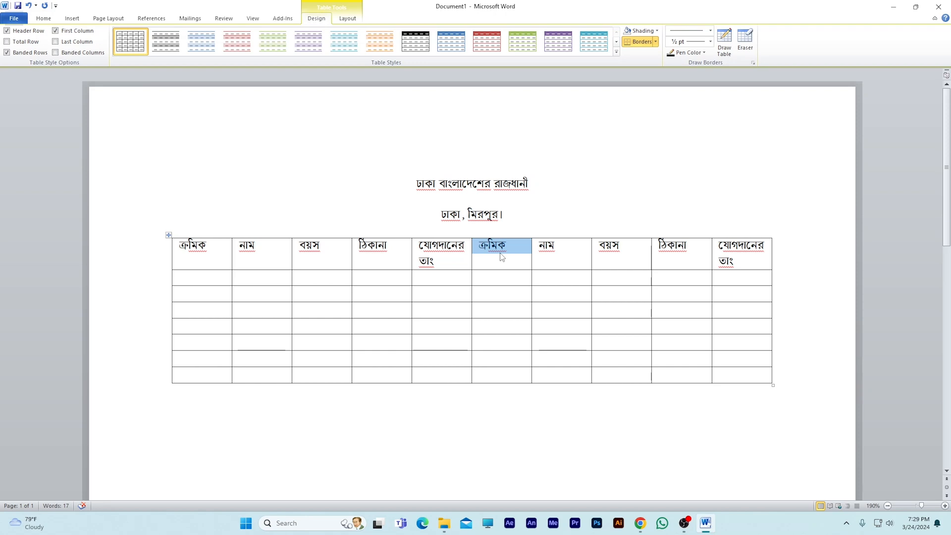
- Number the seven rows of the first ক্রমিক column from ১ to ৭
left_click(213, 281)
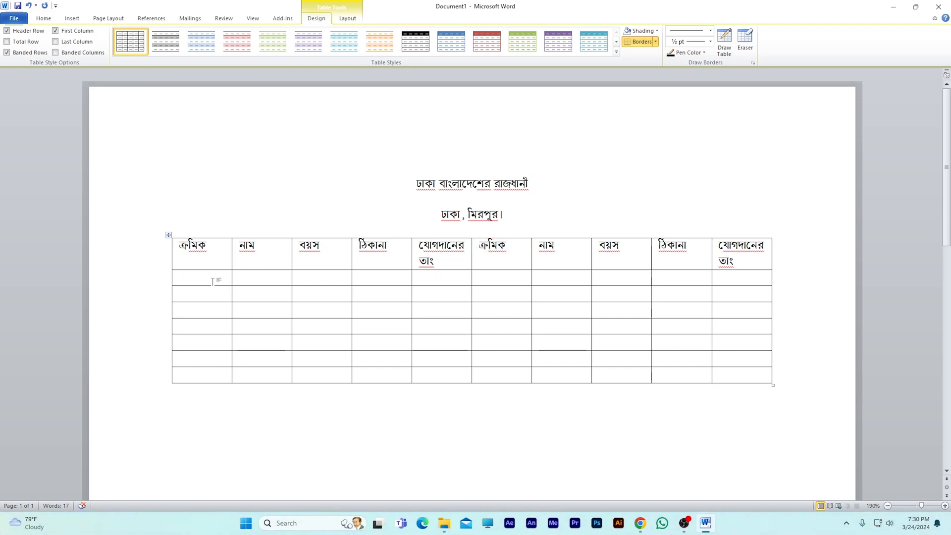
type("১")
key("Down")
type("২")
key("Down")
type("৩")
key("Down")
type("৪")
key("Down")
type("৫")
key("Down")
type("৬")
key("Down")
type("৭")
- Enter a sample name in each of rows ১ and ২ of the first নাম column
key("Tab")
key("Up")
key("Up")
key("Up")
key("Up")
key("Up")
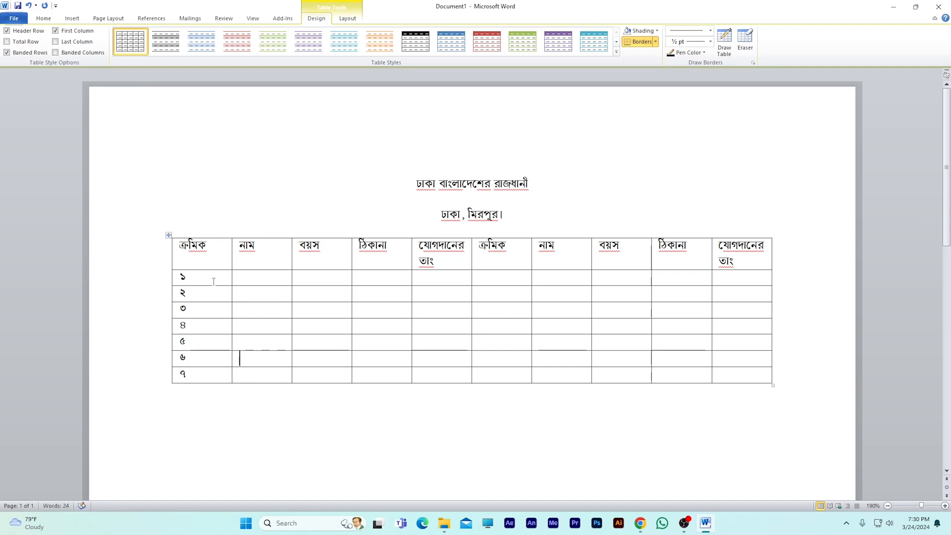
key("Up")
type("আকাশ")
key("Down")
type("বা")
type("াস")
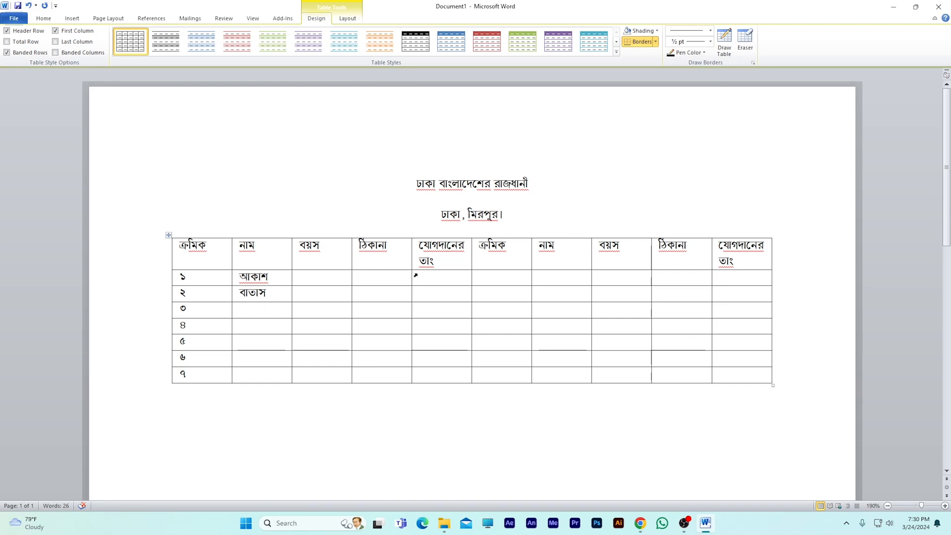
- Select the whole header row of the table and colour its text standard green
left_click(161, 255)
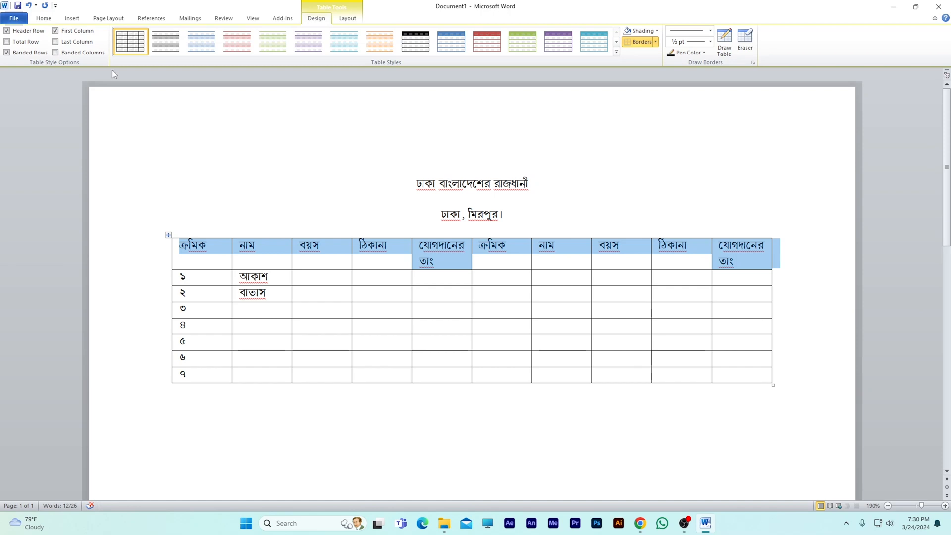
left_click(44, 18)
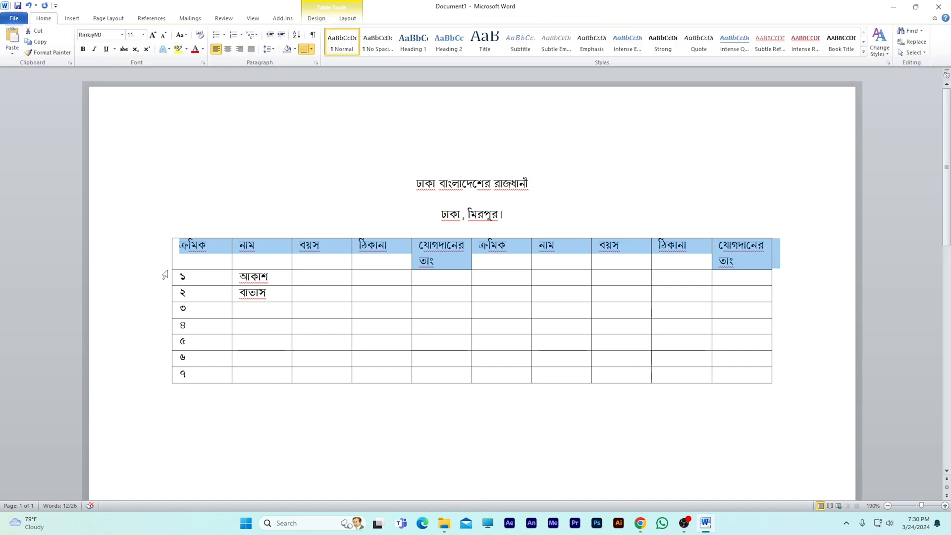
left_click(213, 260)
left_click(146, 257)
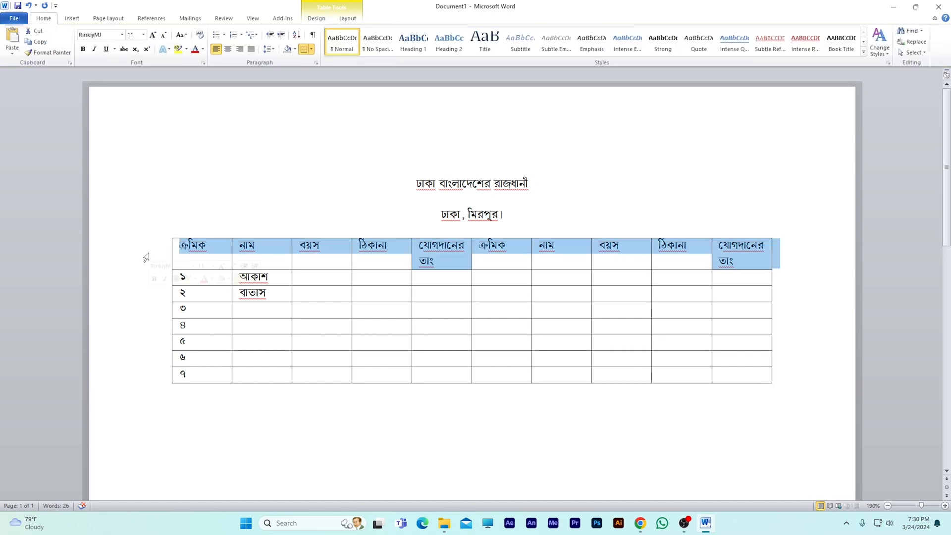
left_click(209, 257)
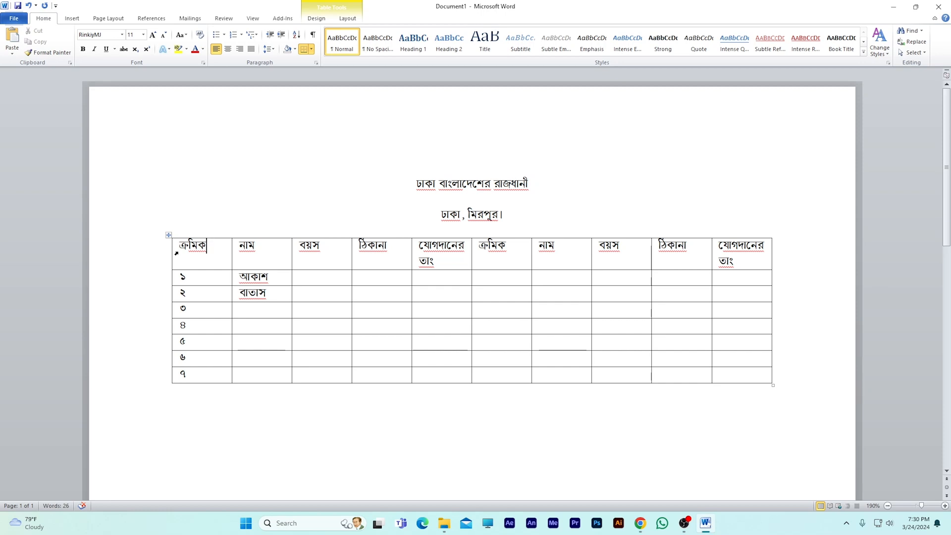
left_click(176, 252)
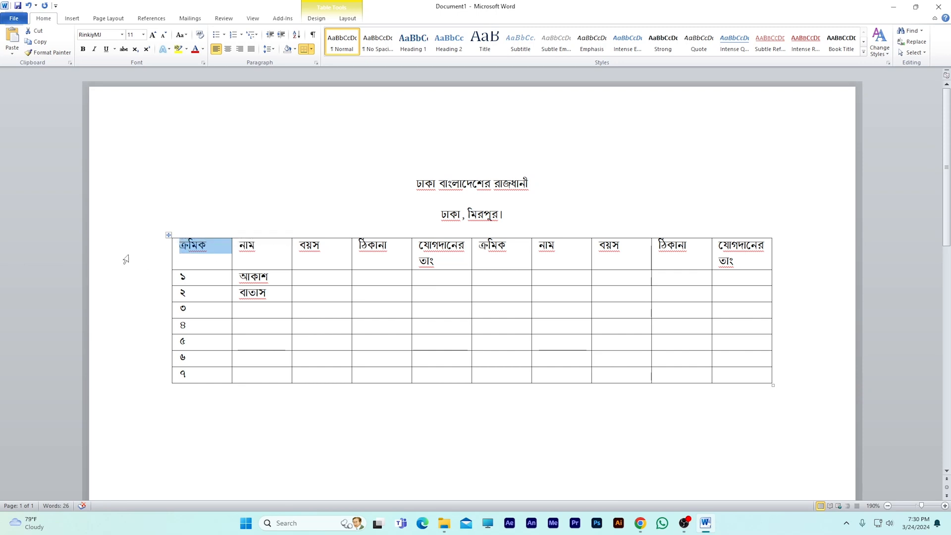
left_click(124, 257)
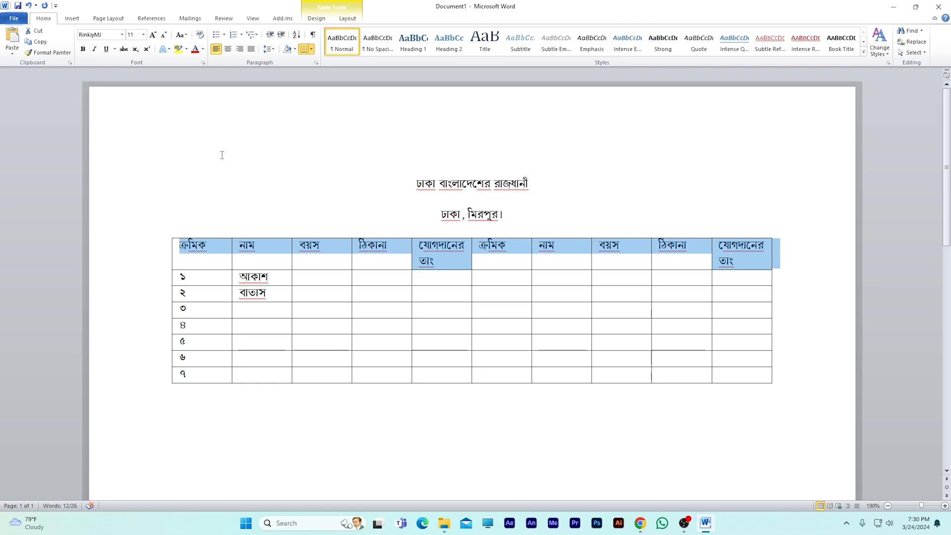
left_click(204, 50)
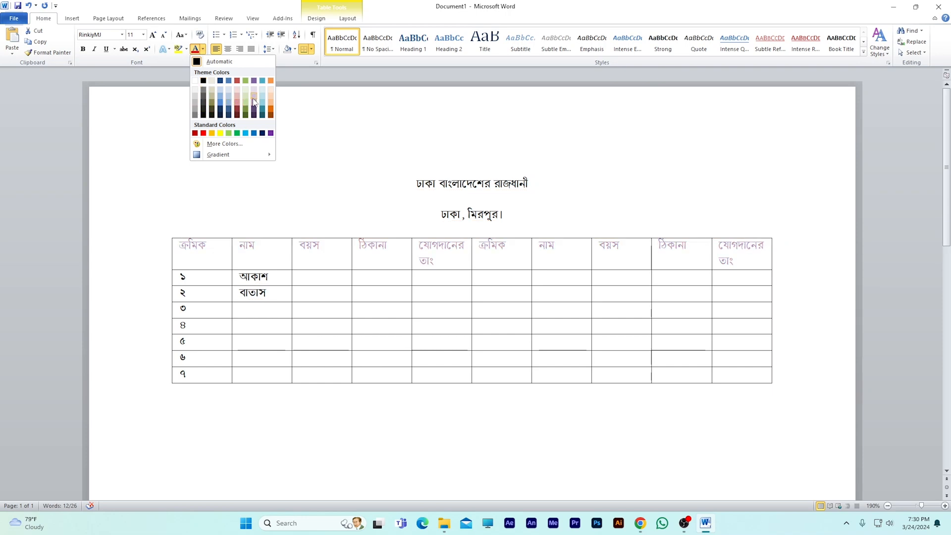
left_click(237, 133)
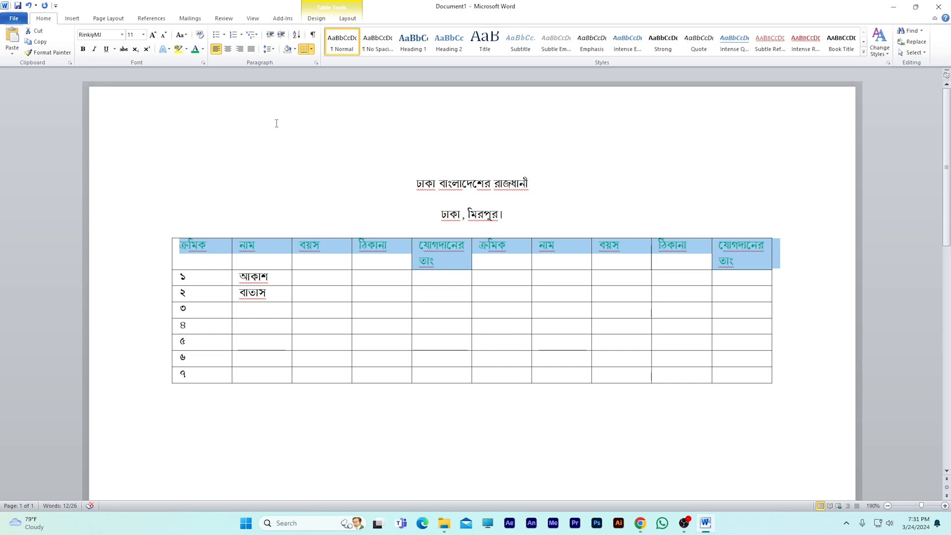
- Try a light aqua shading on the header row and replace it with the custom colour RGB 238, 171, 243
left_click(295, 49)
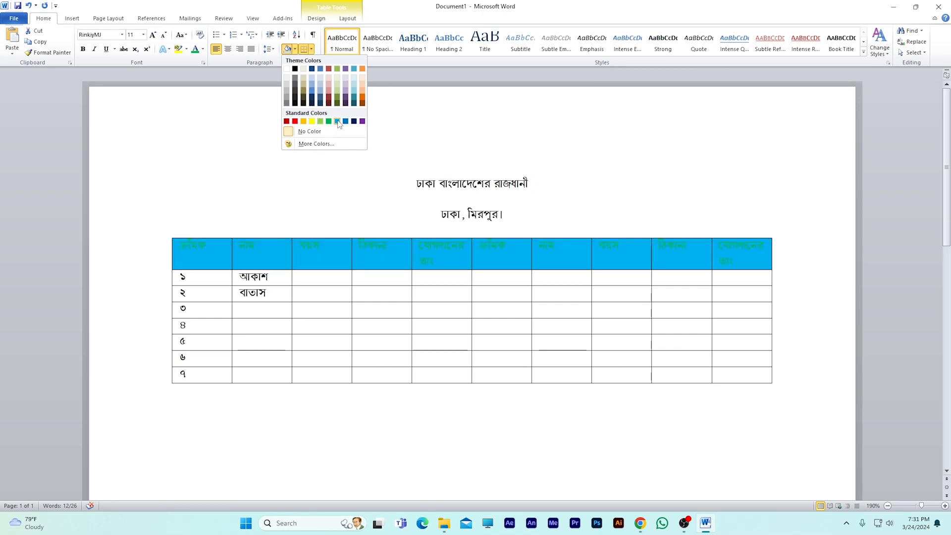
left_click(355, 82)
left_click(294, 50)
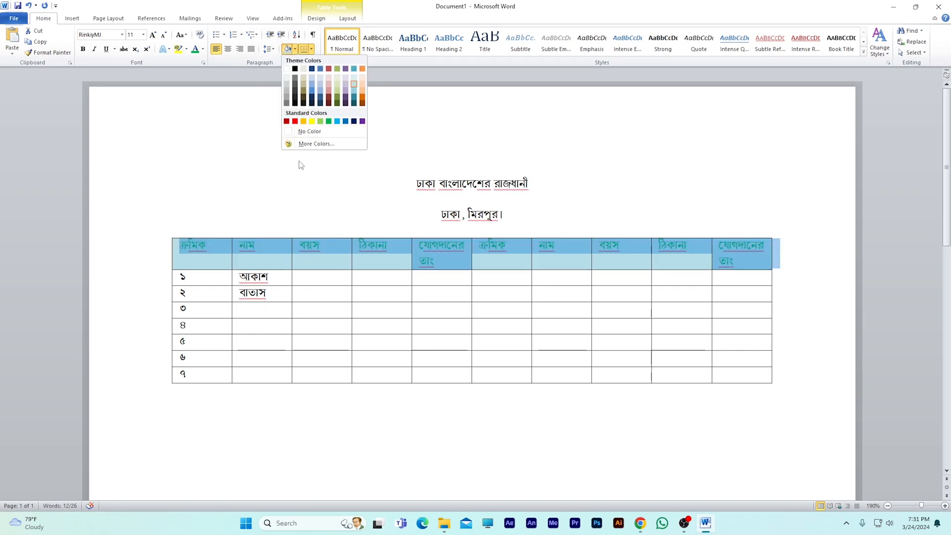
left_click(306, 144)
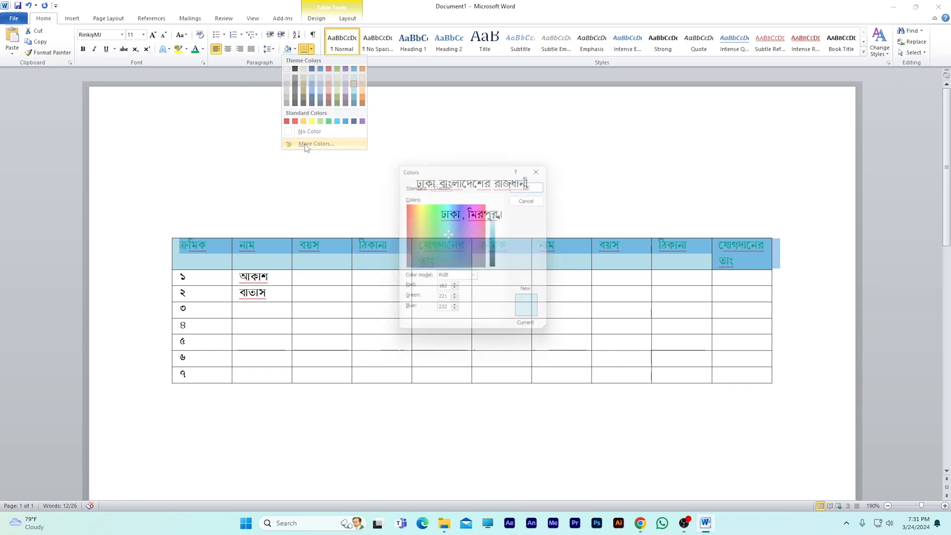
left_click_drag(449, 234, 473, 227)
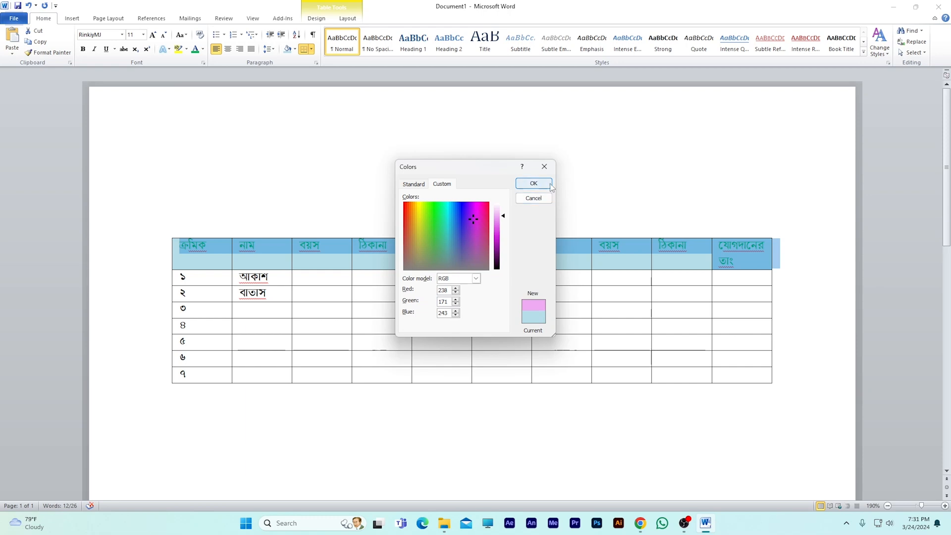
left_click(534, 183)
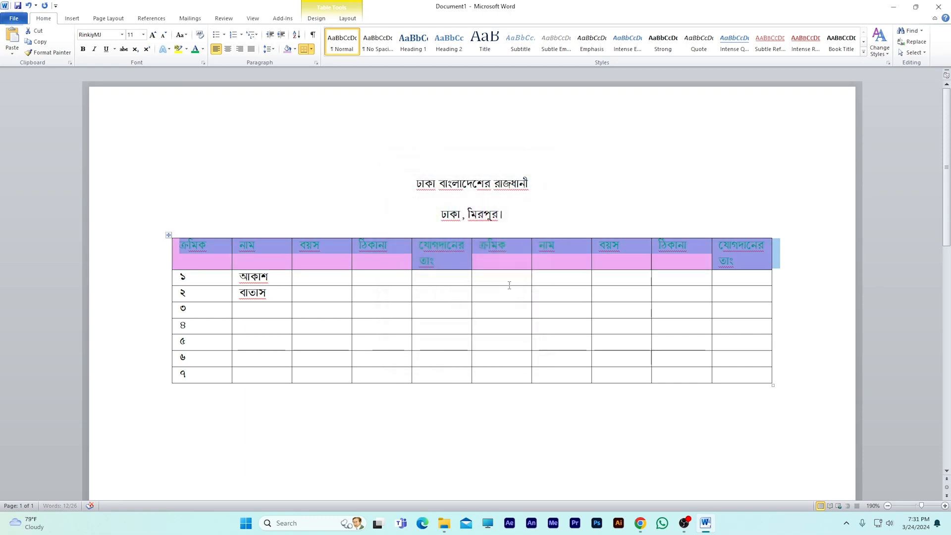
left_click(409, 290)
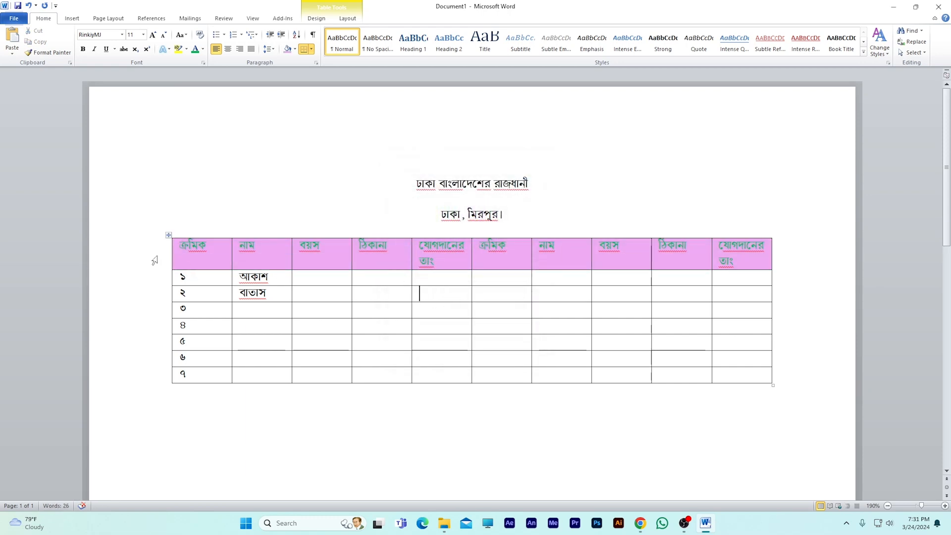
- Clear the header row's shading and shade the row with a strong pink from the standard colour palette
left_click(154, 262)
left_click(296, 49)
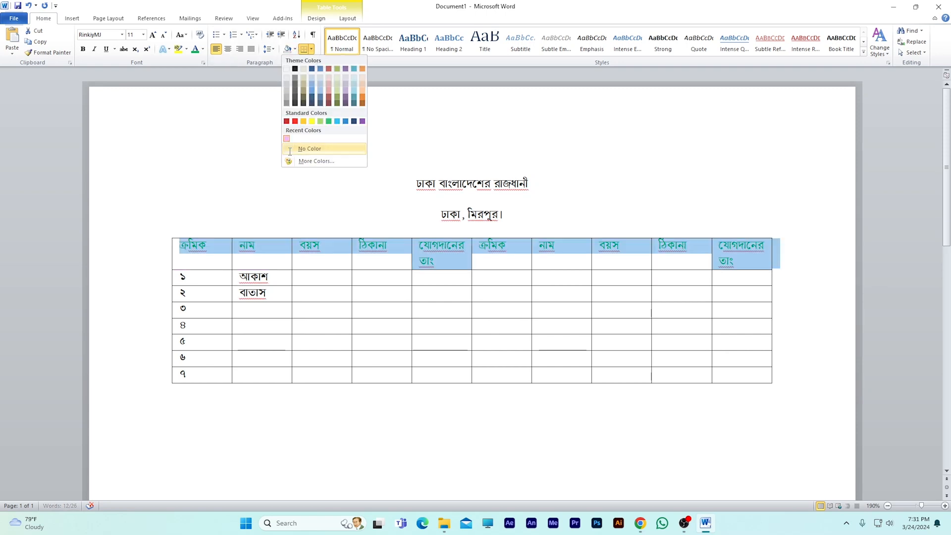
left_click(290, 150)
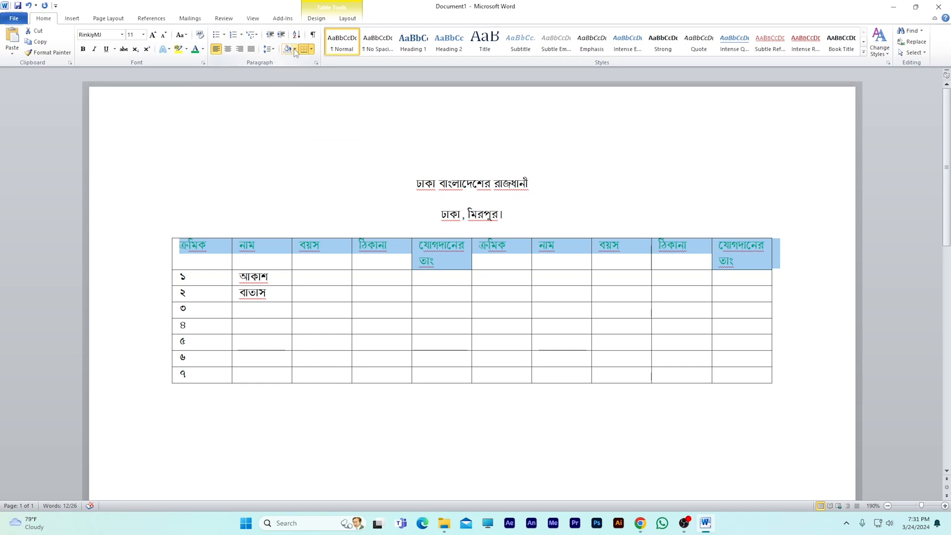
left_click(295, 49)
left_click(300, 161)
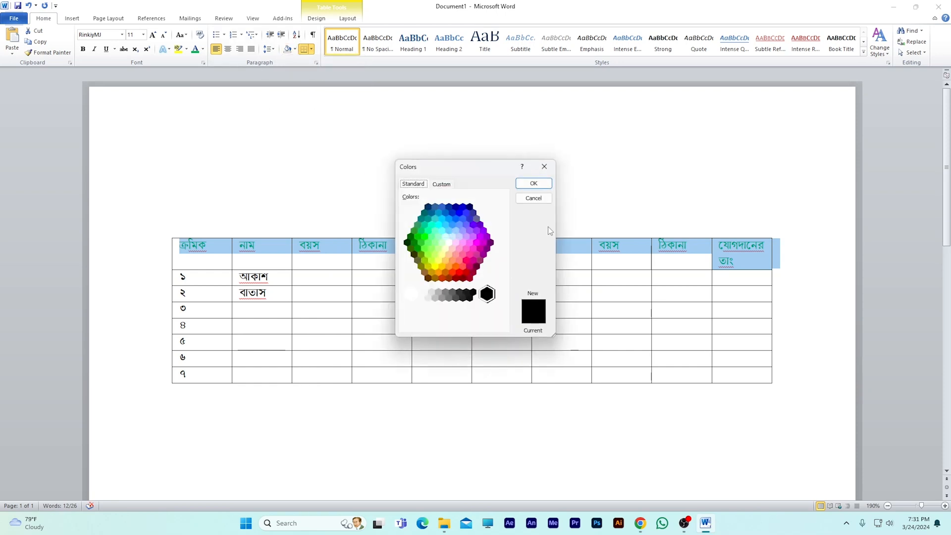
left_click(462, 230)
left_click(462, 254)
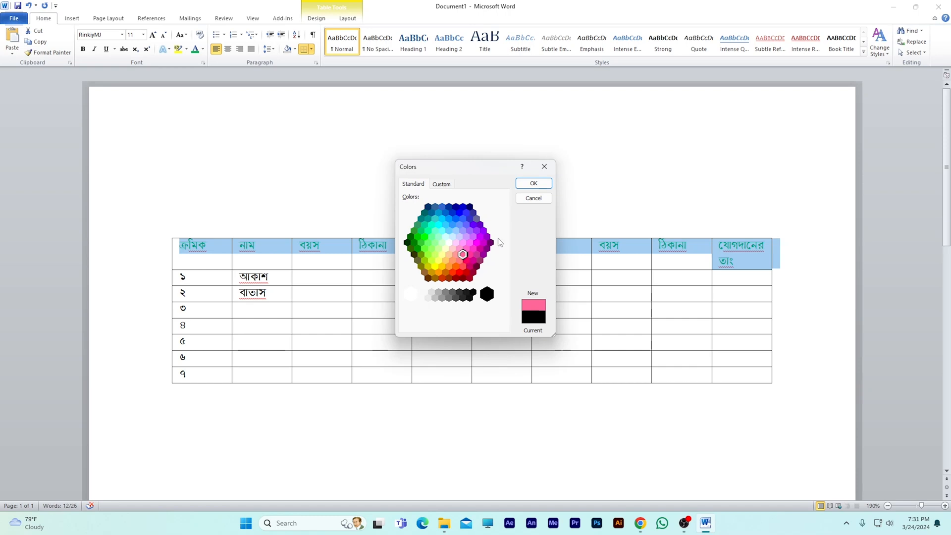
left_click(533, 183)
left_click(474, 234)
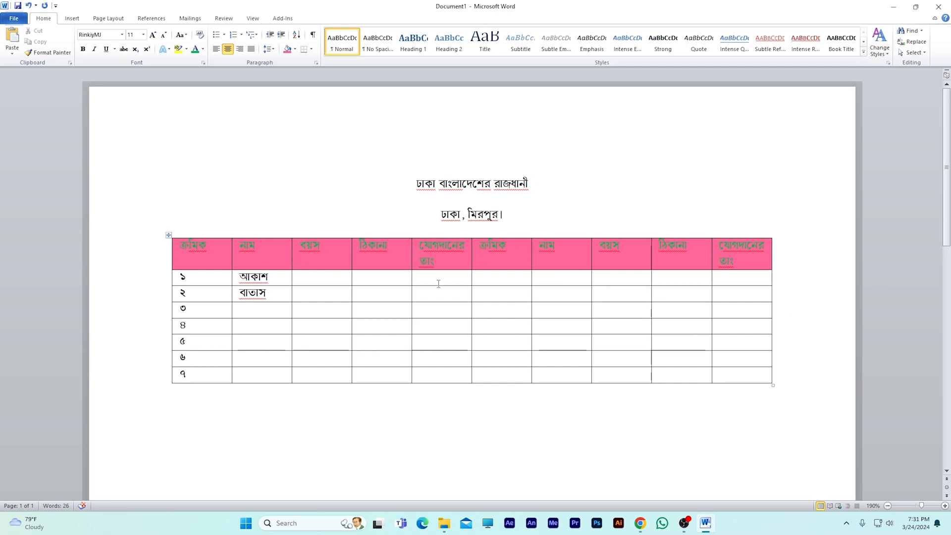
- Colour the text of the whole header row white
left_click(145, 244)
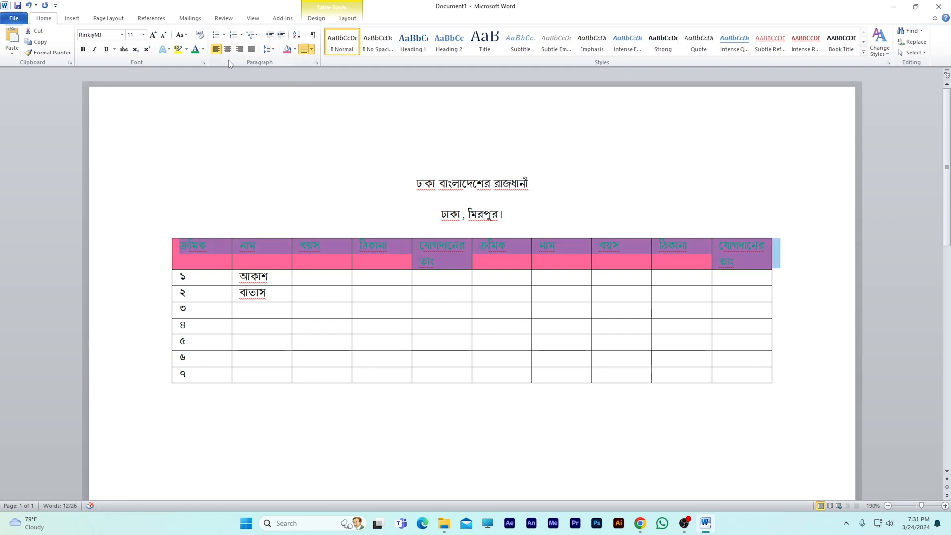
left_click(203, 49)
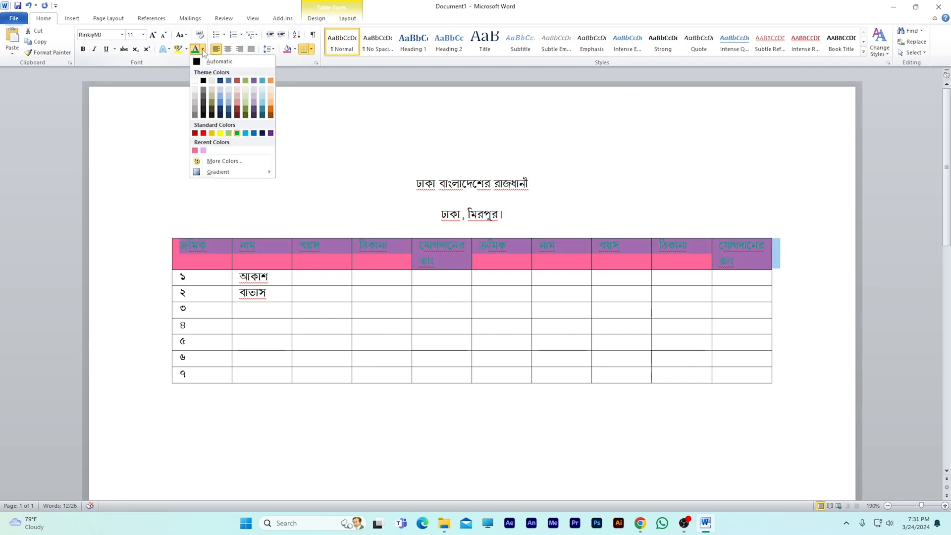
left_click(194, 81)
left_click(306, 153)
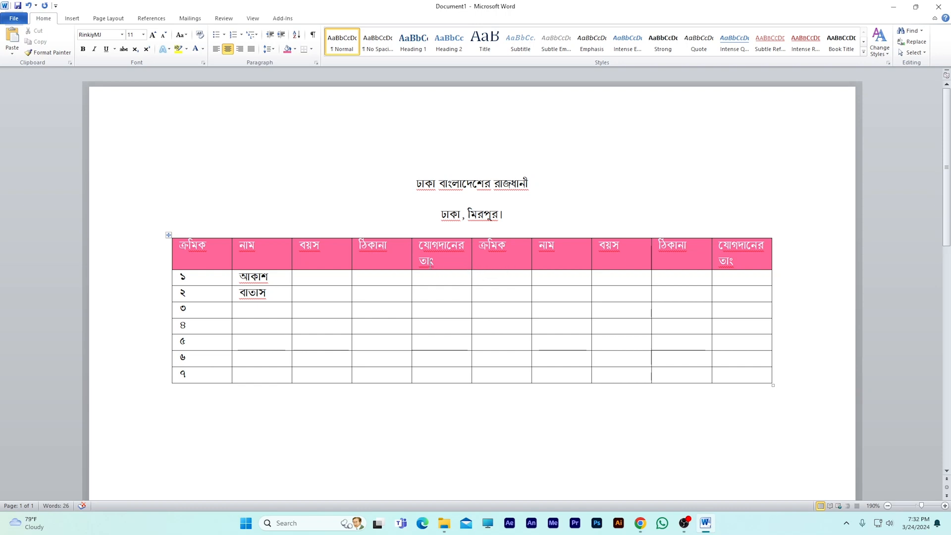
- Delete the two middle table columns, the first যোগদানের তাং and the second ক্রমিক
left_click_drag(416, 246, 505, 379)
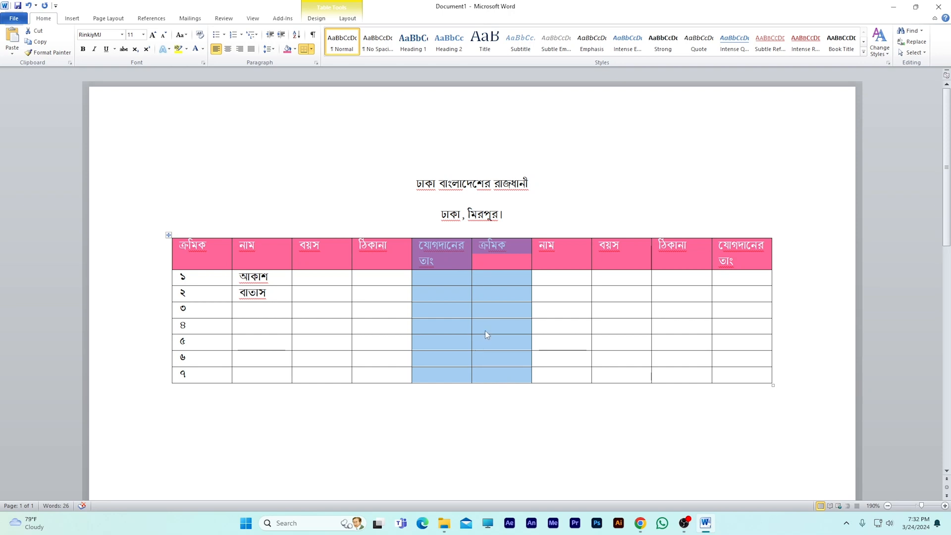
left_click(533, 298)
left_click_drag(413, 246, 486, 369)
right_click(488, 293)
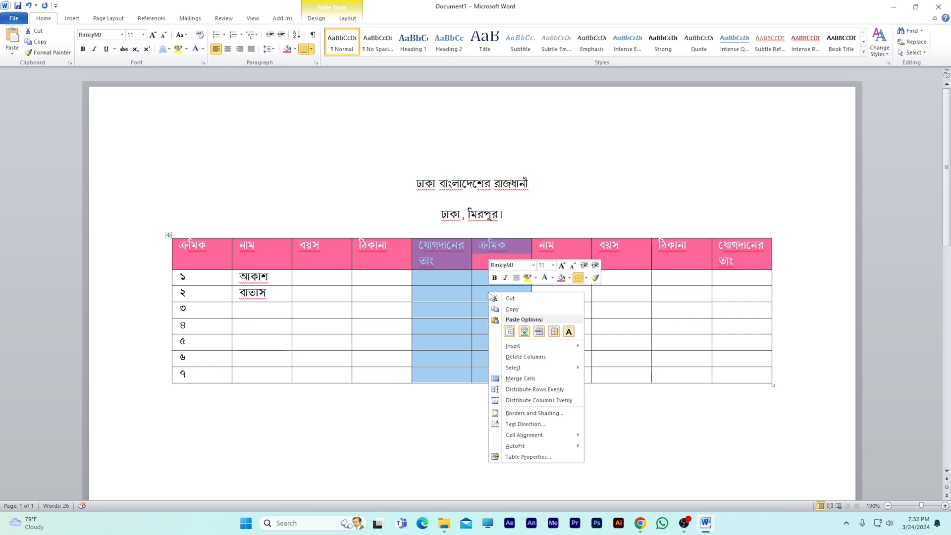
left_click(547, 358)
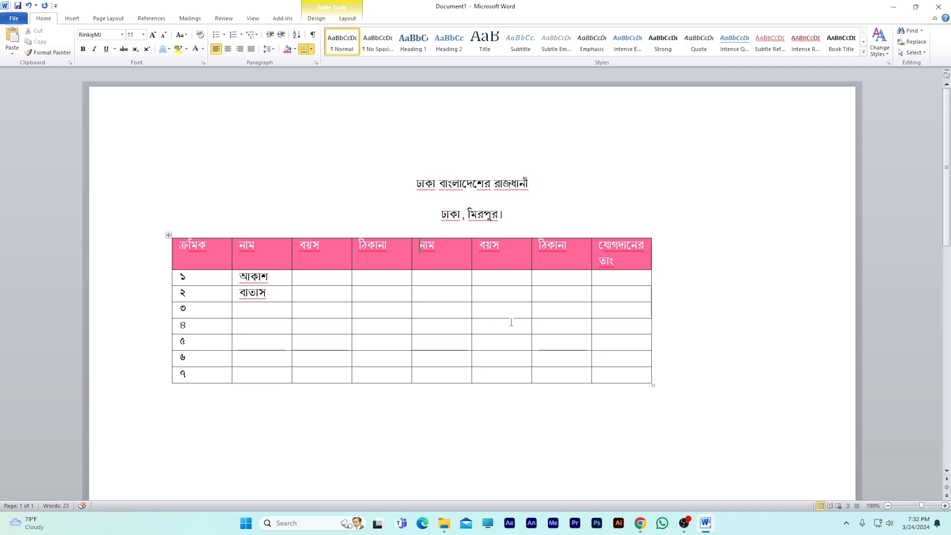
- Insert an empty column to the right of the যোগদানের তাং column
right_click(628, 263)
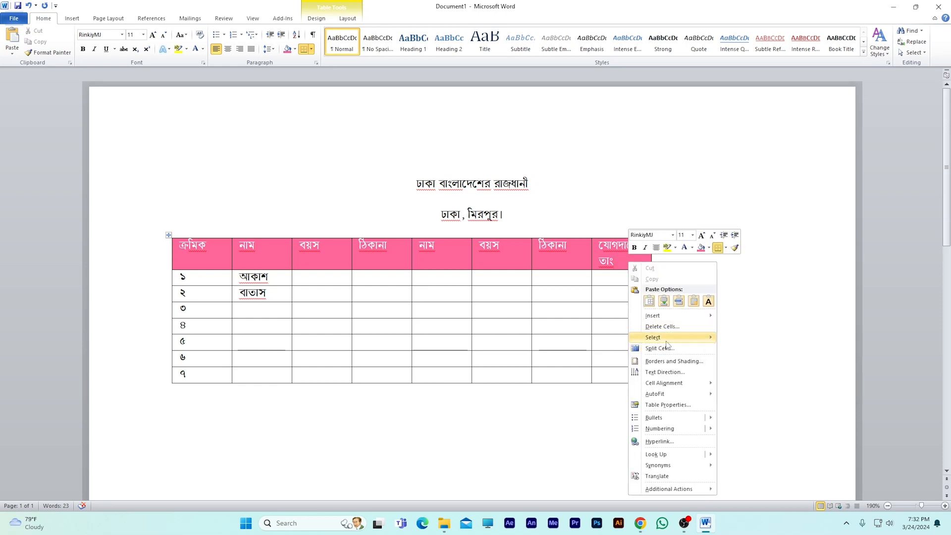
mouse_move(668, 320)
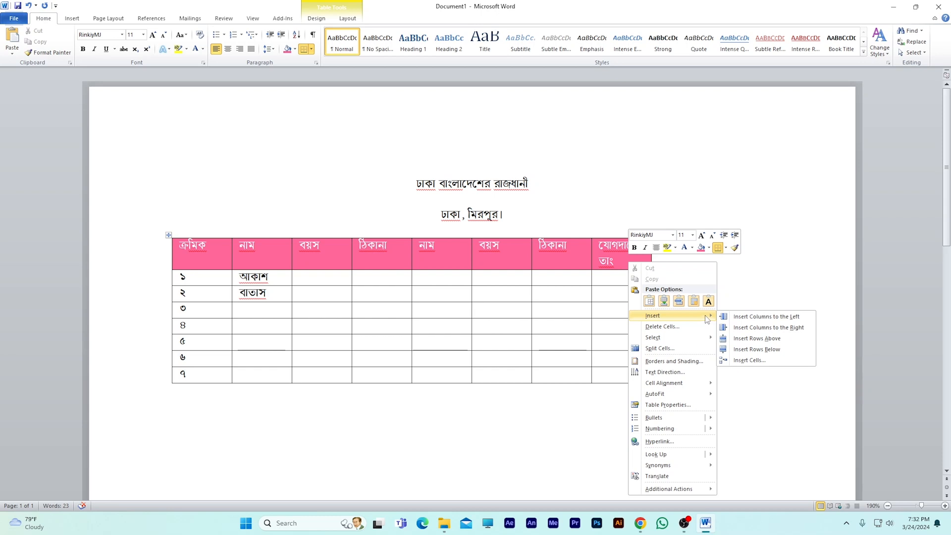
left_click(798, 329)
left_click(677, 295)
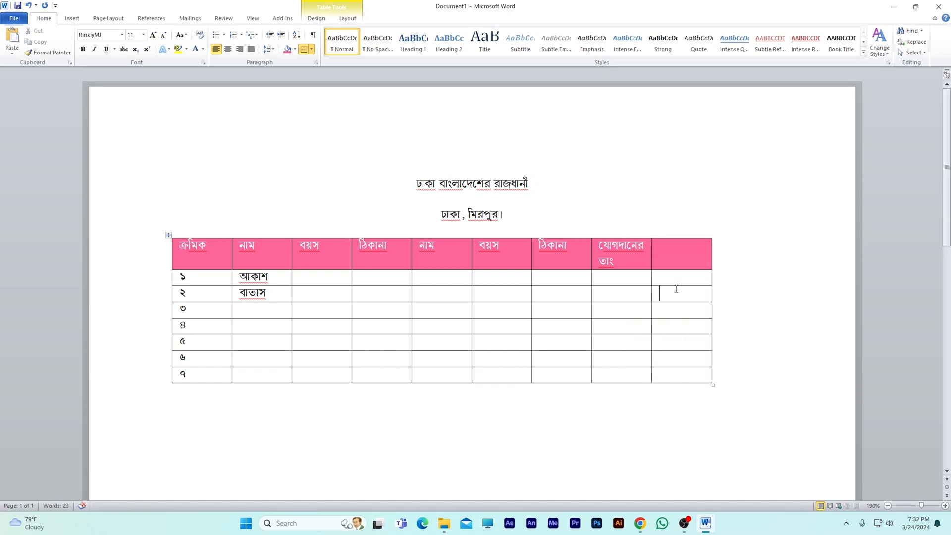
- Insert a row above the header row and undo that insertion
right_click(687, 255)
mouse_move(716, 310)
left_click(823, 332)
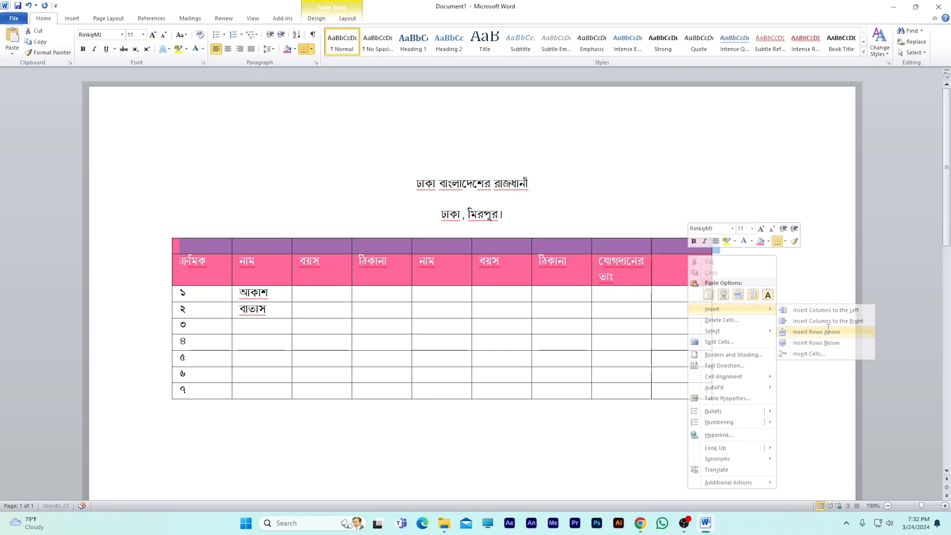
key("ctrl+z")
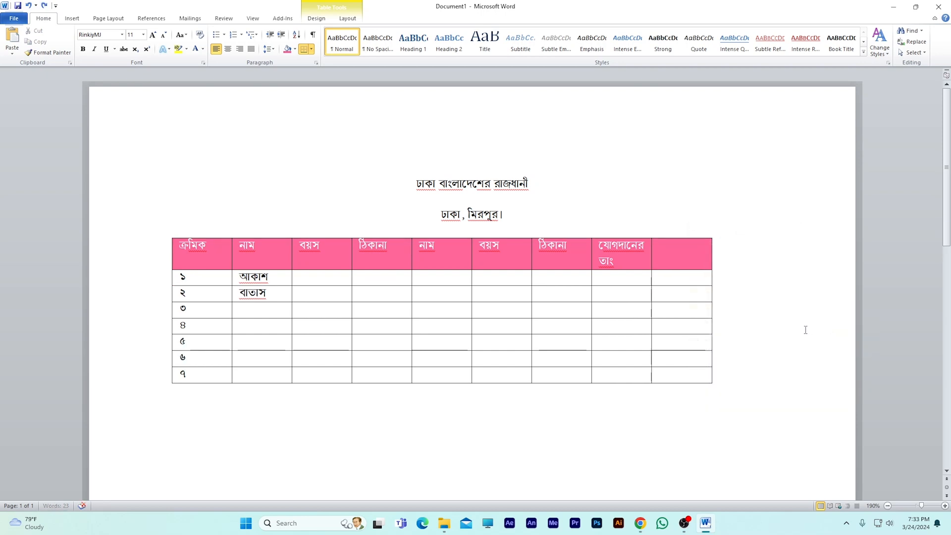
- Insert another column to the right of the table's empty last column
right_click(681, 244)
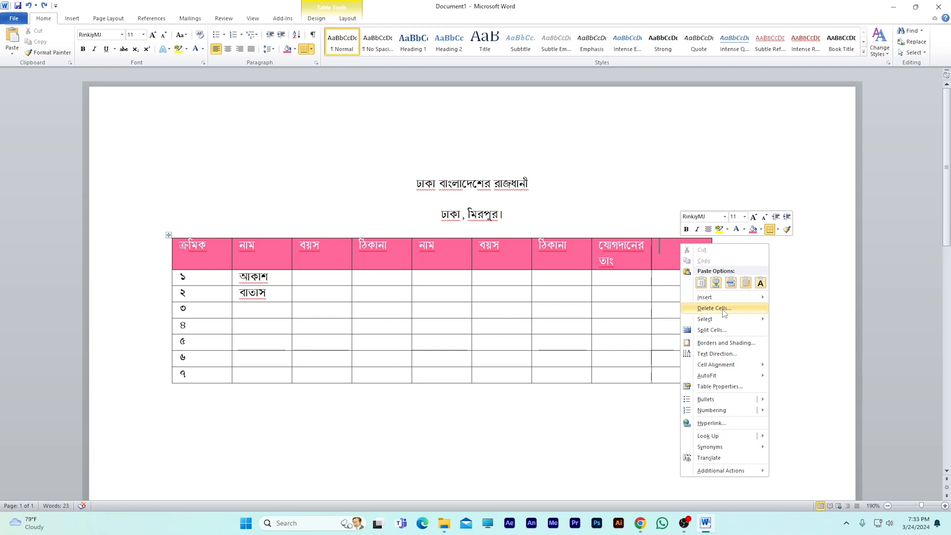
mouse_move(722, 292)
left_click(815, 309)
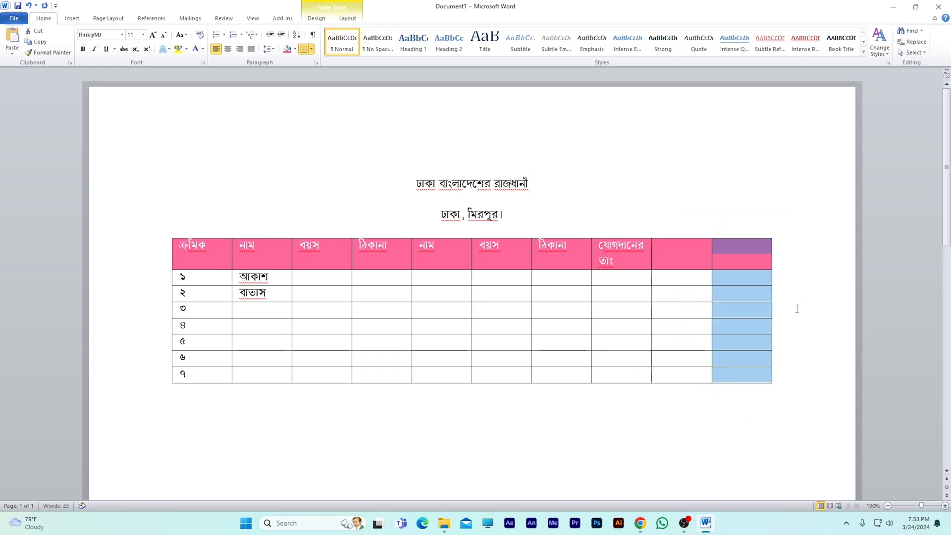
left_click(737, 259)
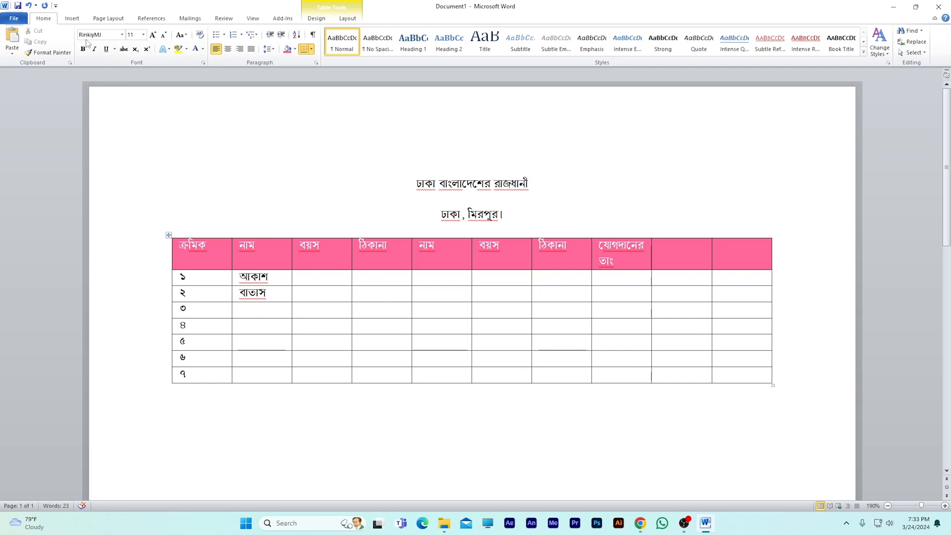
- Split the seven cells below the first বয়স header into two columns by drawing a vertical line with Draw Table
left_click(72, 18)
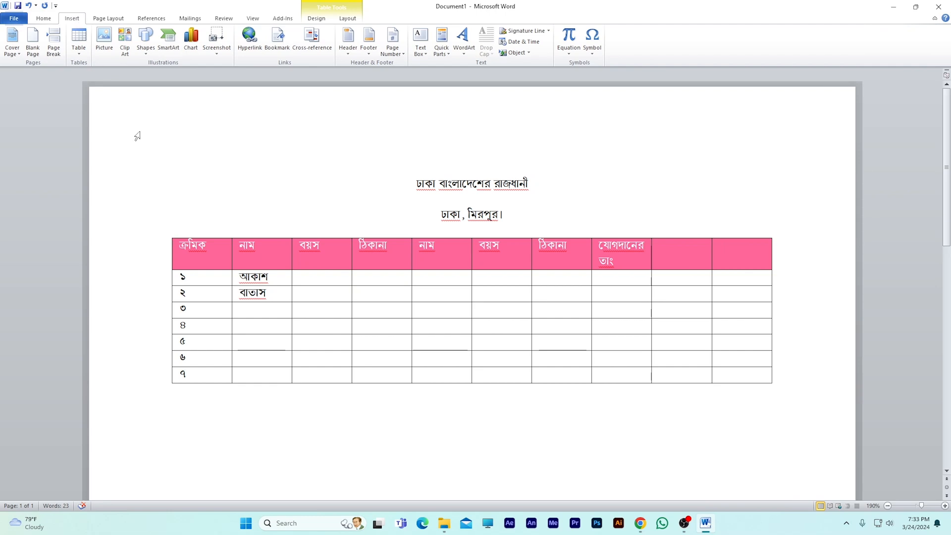
left_click(80, 50)
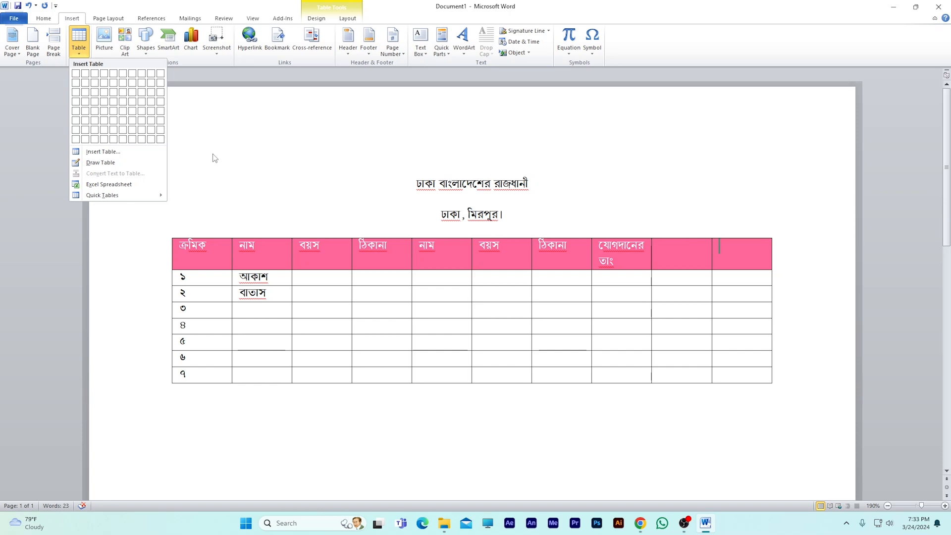
left_click(214, 156)
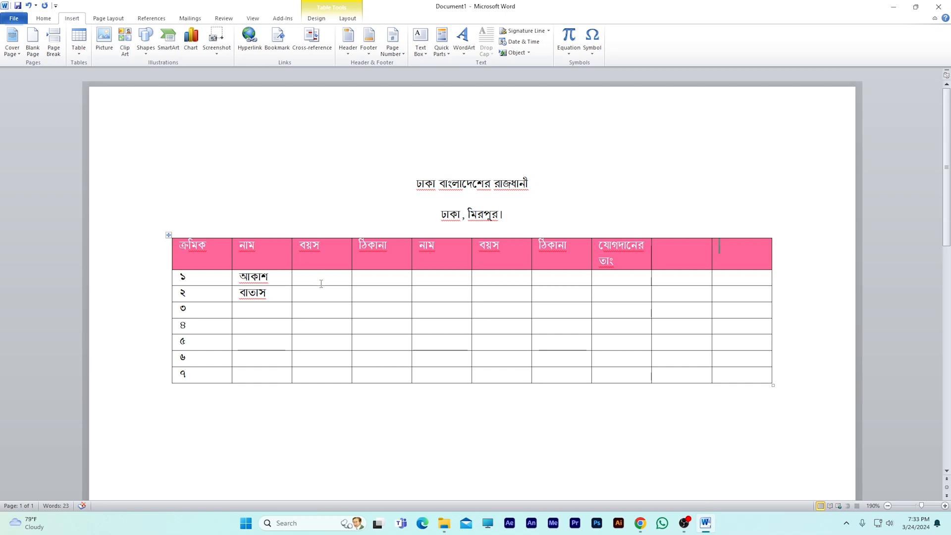
left_click_drag(306, 274, 330, 379)
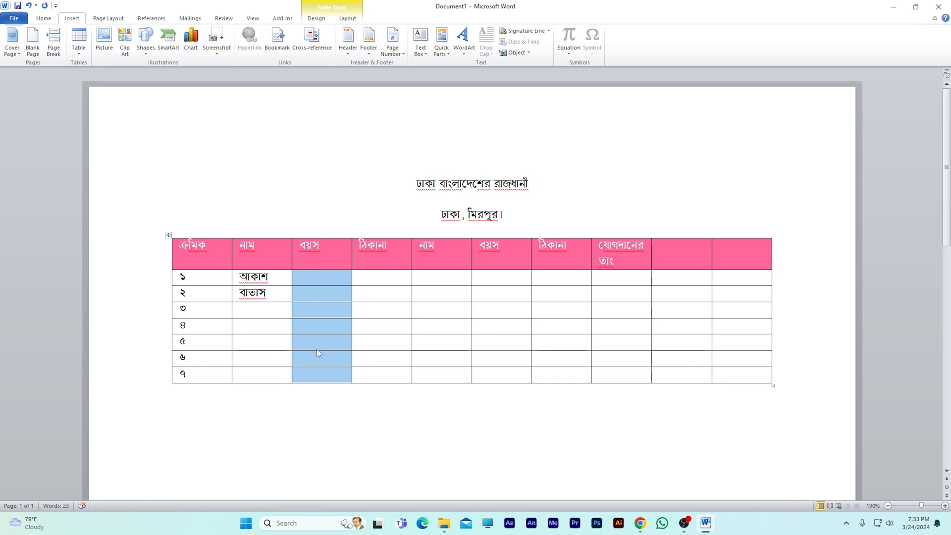
left_click(316, 292)
left_click_drag(310, 276, 337, 373)
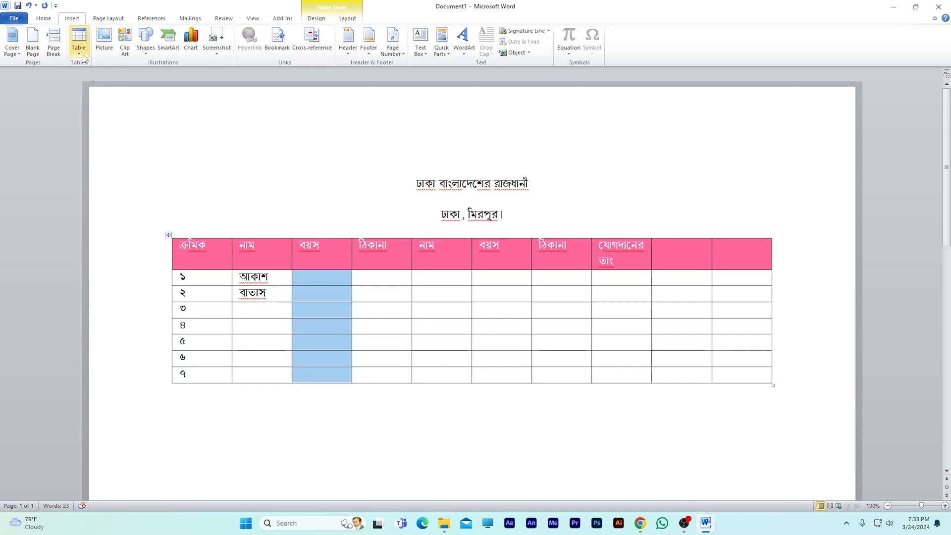
left_click(79, 41)
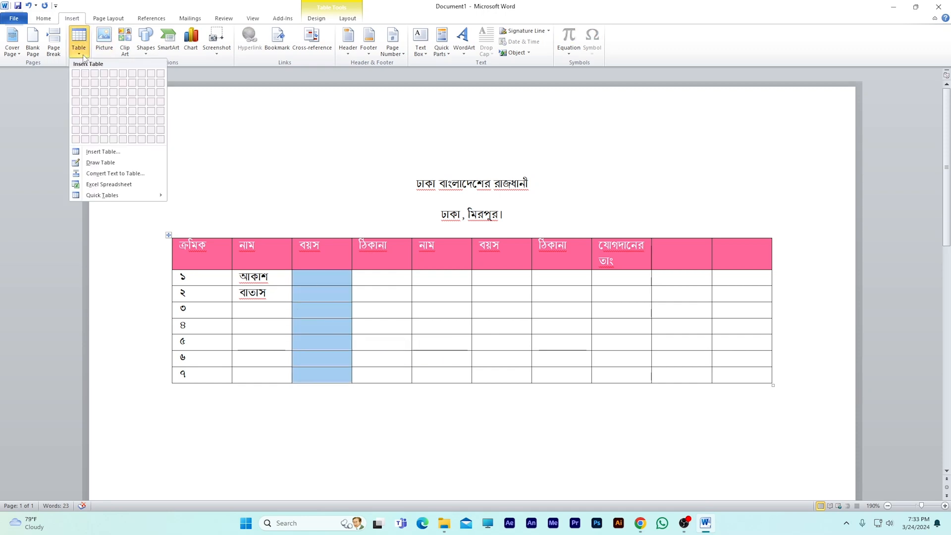
left_click(78, 166)
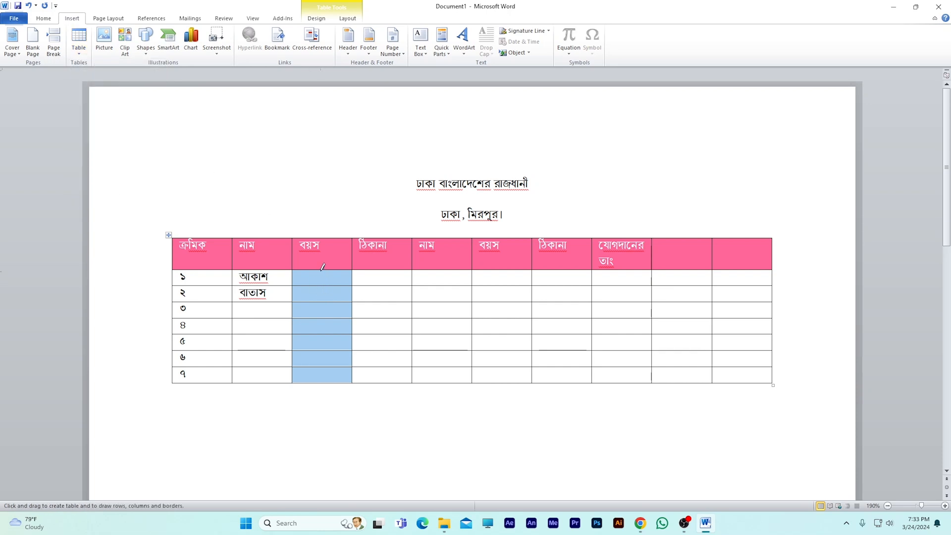
left_click_drag(320, 270, 320, 376)
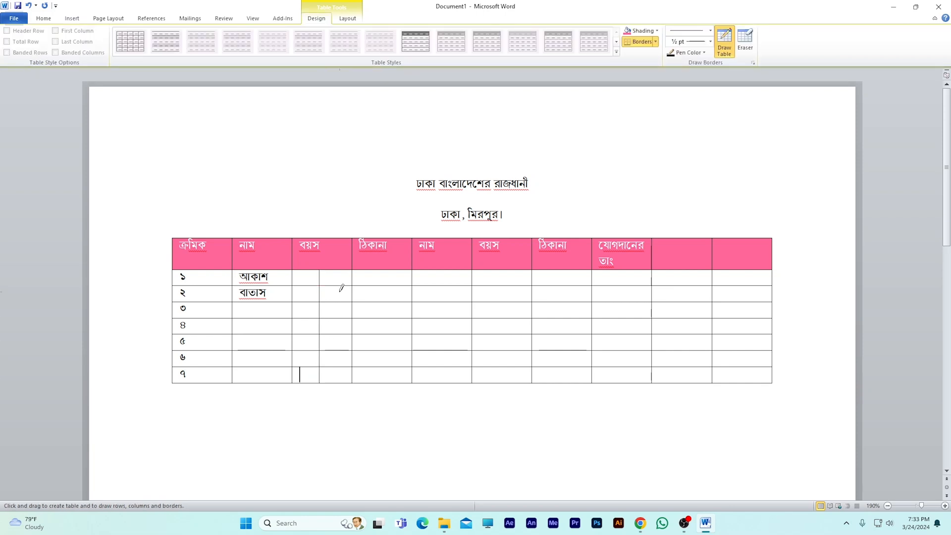
key("Escape")
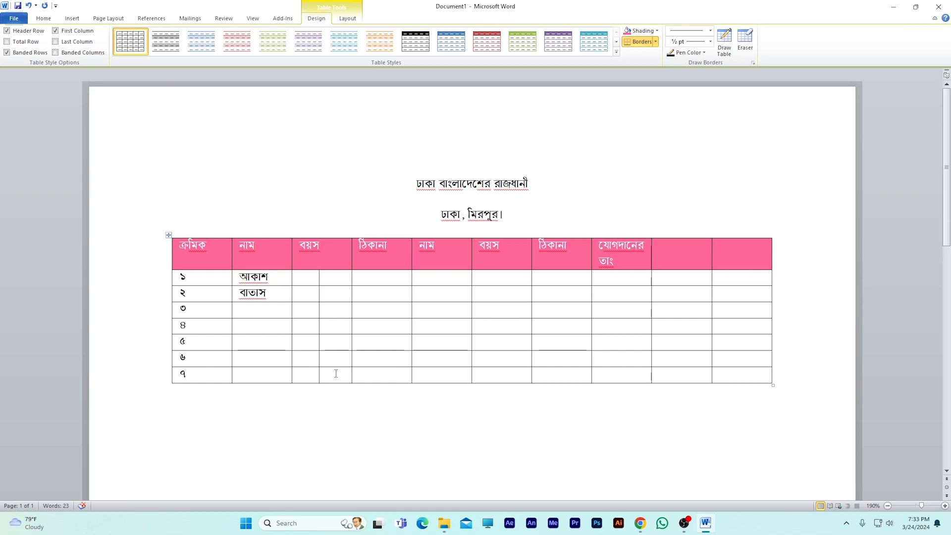
- Merge the split cells below the first বয়স header in rows ২ to ৭ into one cell
left_click_drag(327, 374, 310, 300)
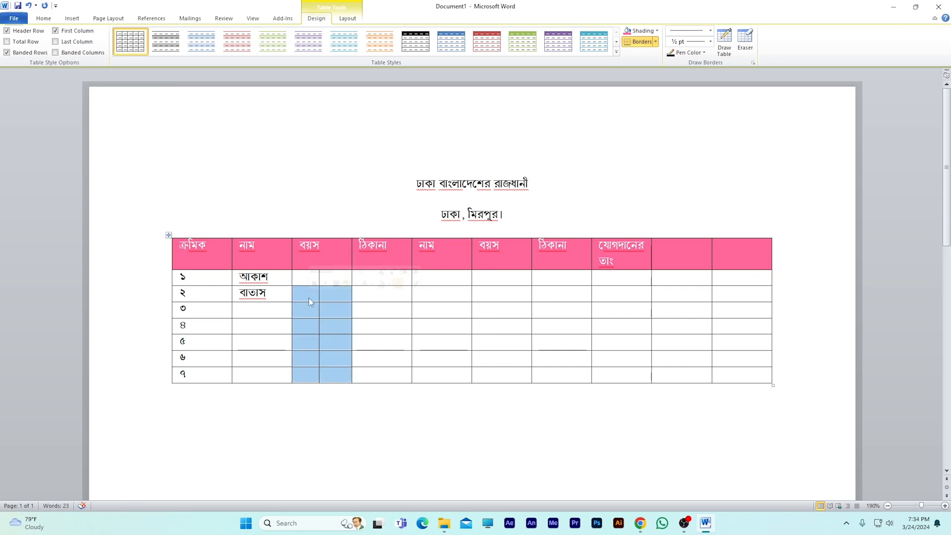
right_click(309, 301)
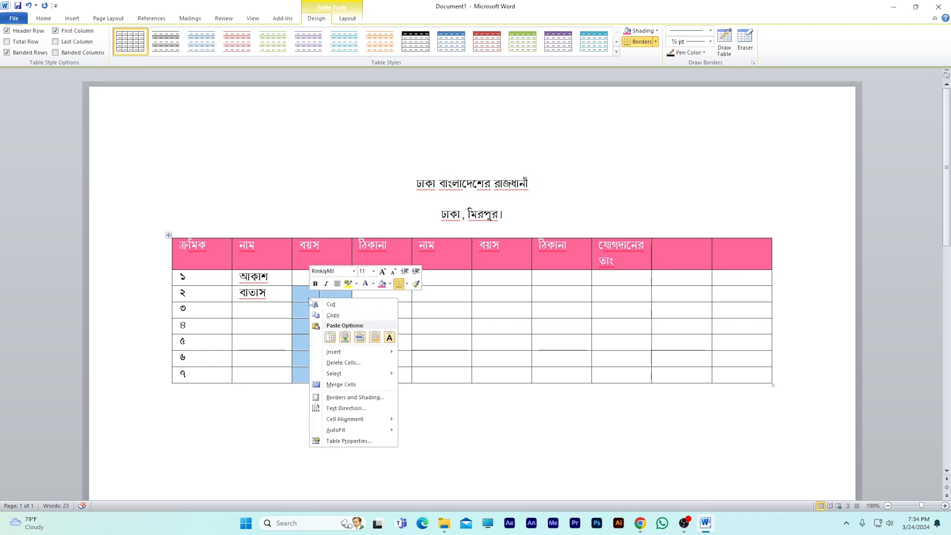
left_click(342, 385)
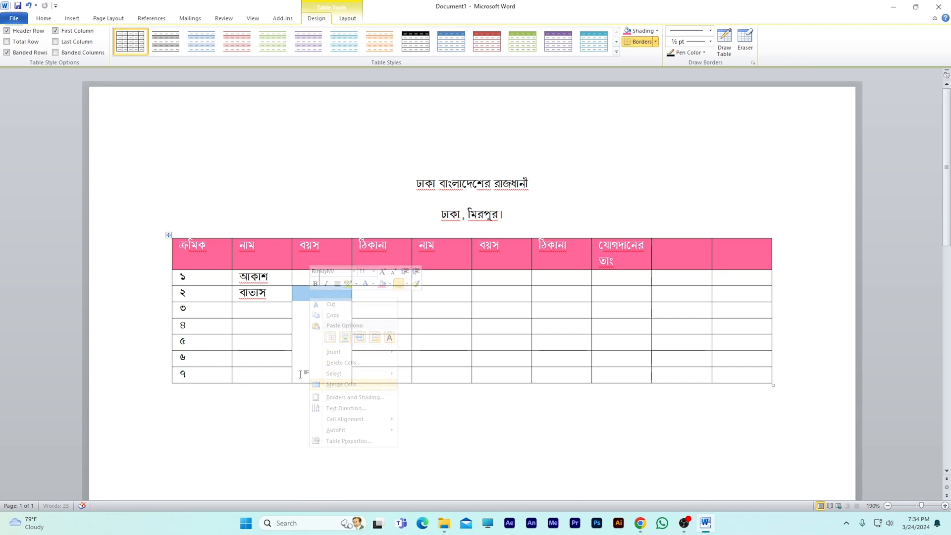
left_click(322, 335)
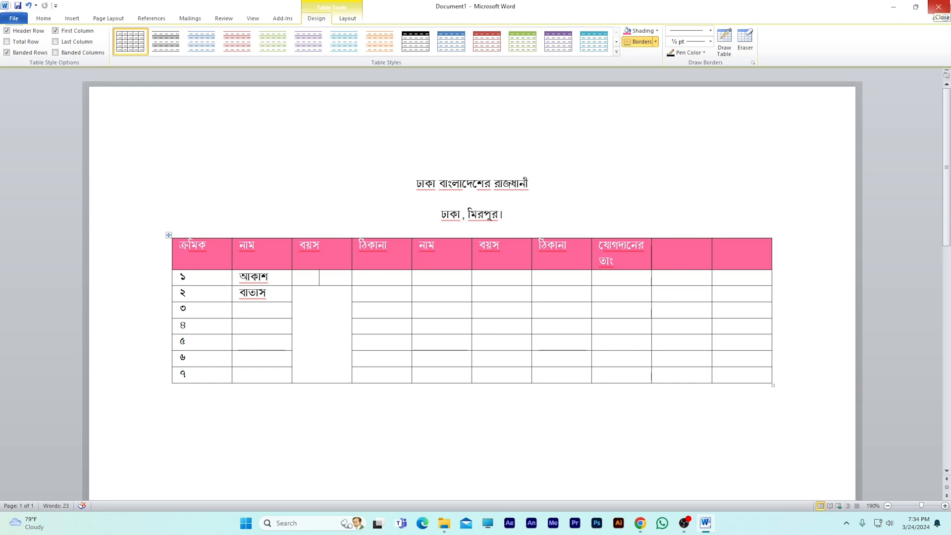
- Close the document without saving its changes and switch to OBS Studio
left_click(939, 6)
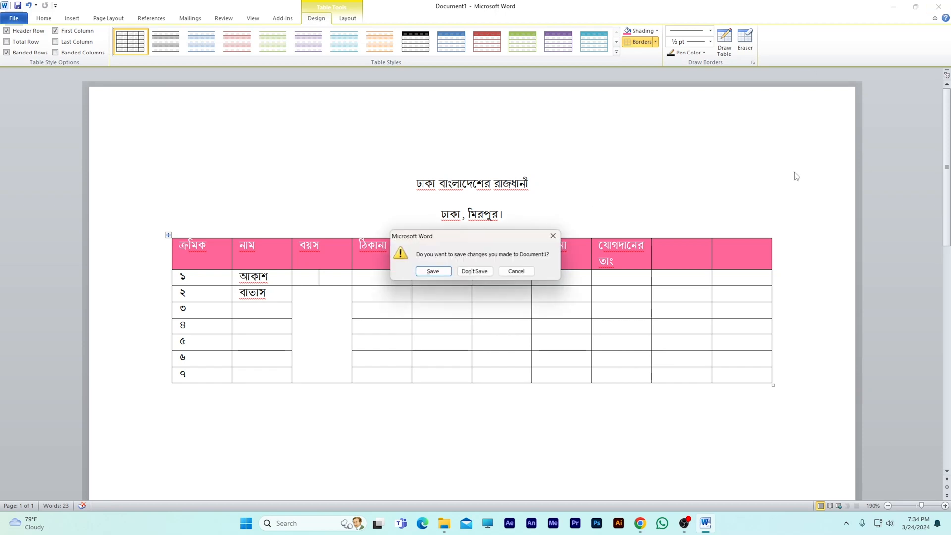
left_click(474, 271)
left_click(695, 523)
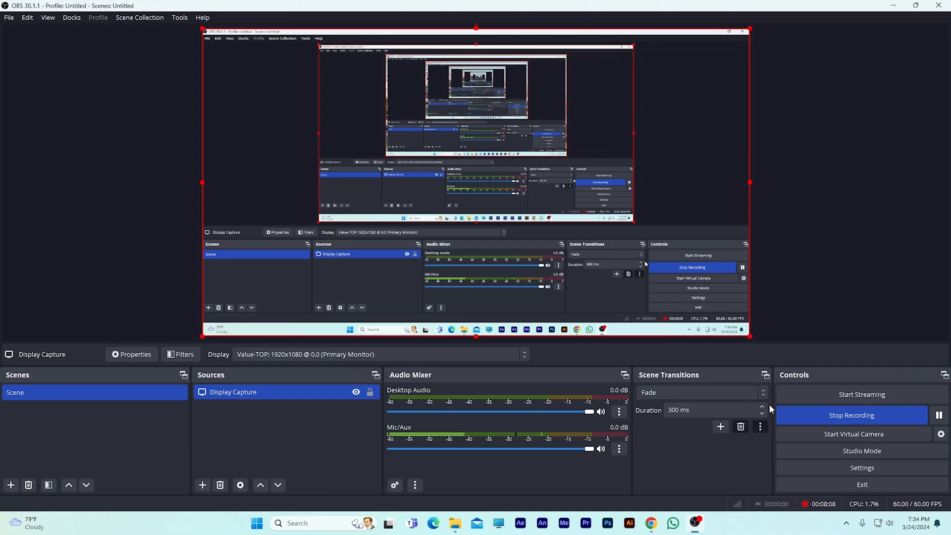